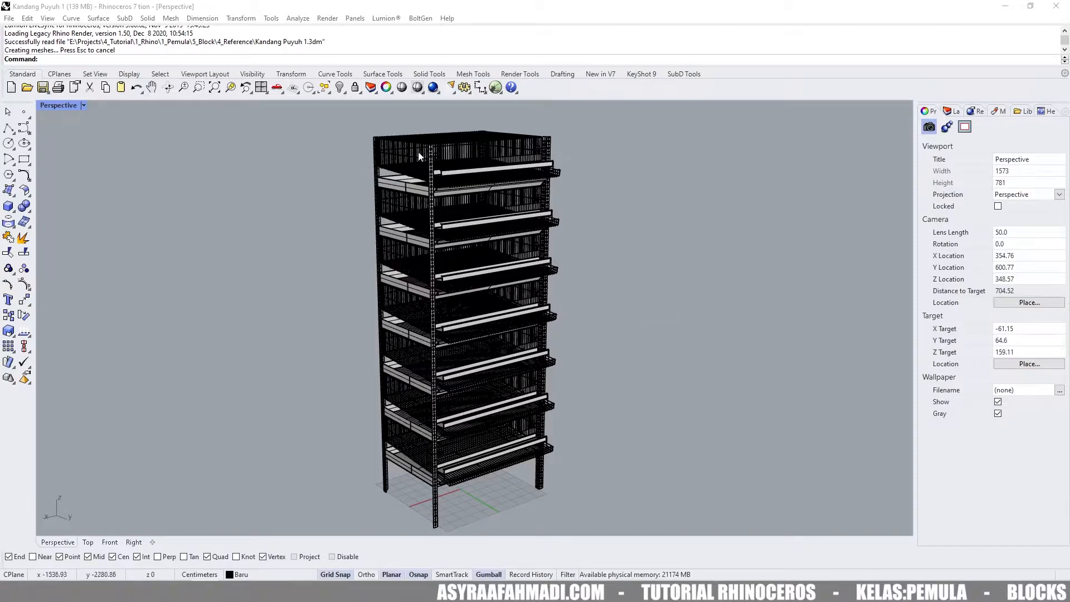
# Select the whole cage rack, then individual top-tier panels, to examine which separate objects make up the model.
pyautogui.moveTo(356, 116); pyautogui.dragTo(594, 540)
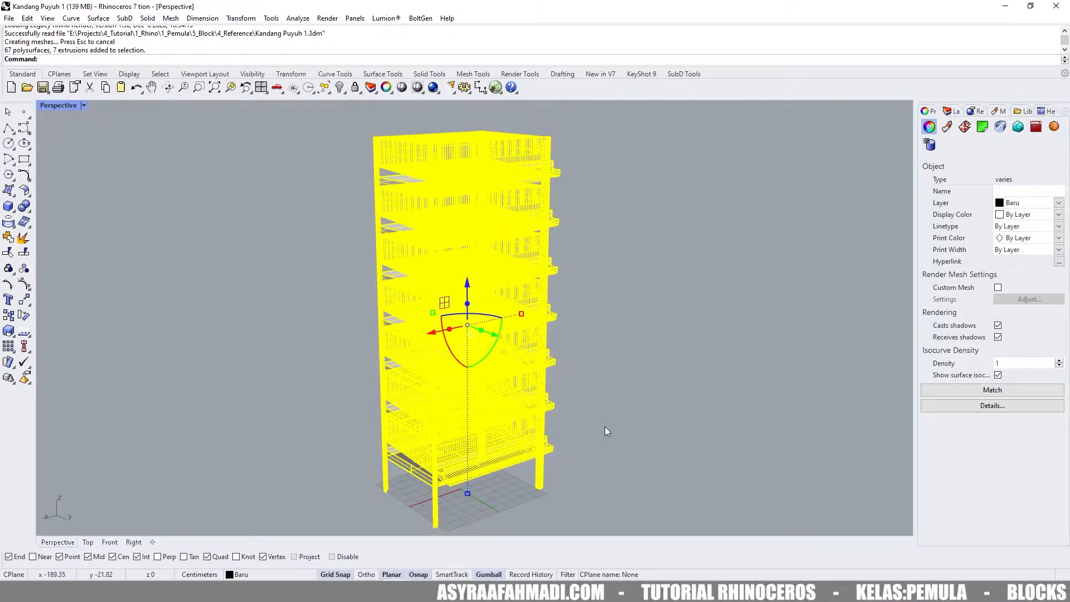
pyautogui.press('Escape')
pyautogui.click(524, 154)
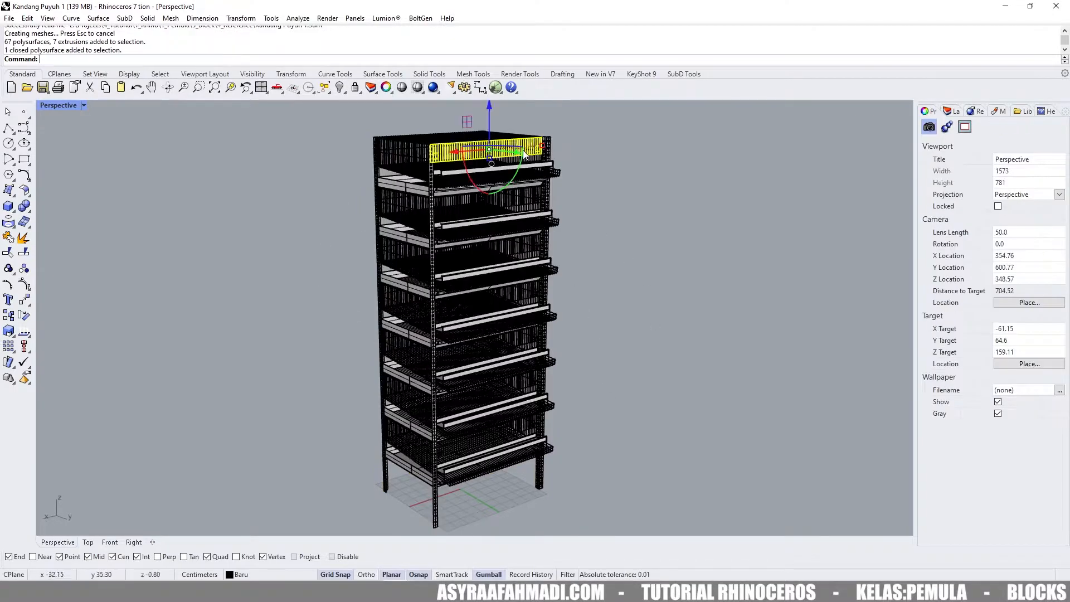
pyautogui.click(405, 139)
pyautogui.click(437, 150)
# Examine the top tier up close, selecting a perforated corner post and the tray frame as individual parts.
pyautogui.scroll(10, 430, 126)
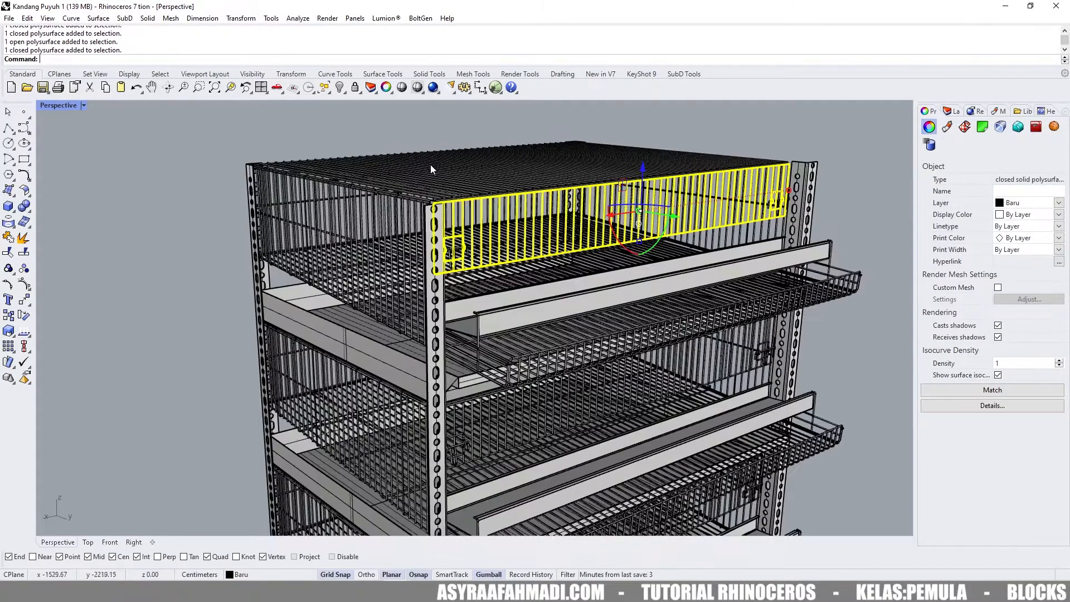
pyautogui.scroll(5, 430, 165)
pyautogui.scroll(-3, 435, 384)
pyautogui.click(426, 367)
pyautogui.scroll(-2, 414, 357)
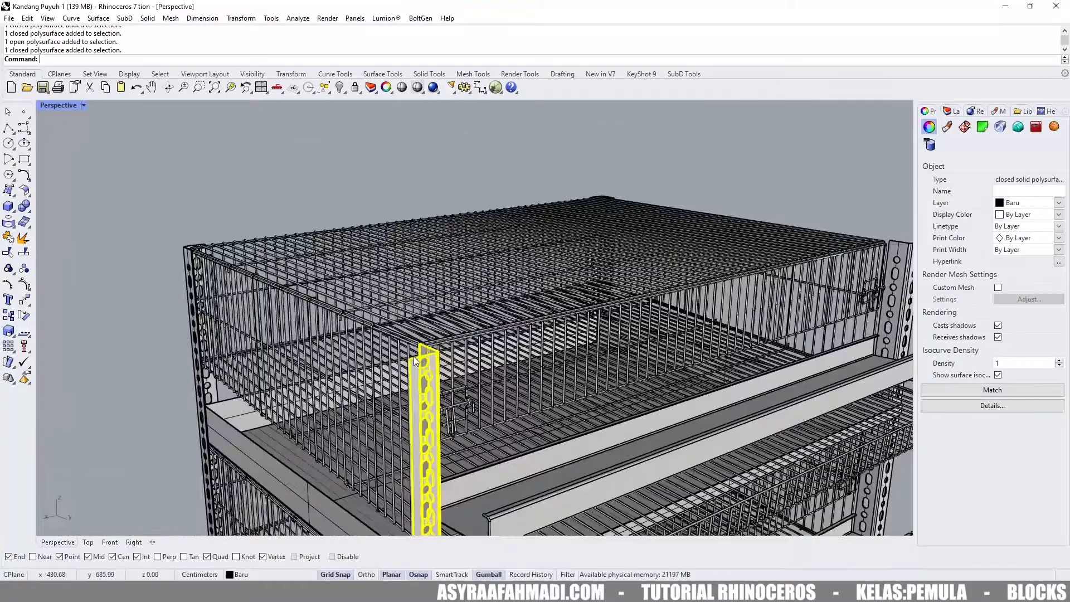
pyautogui.keyDown('shift'); pyautogui.moveTo(205, 275); pyautogui.dragTo(317, 282, button='right'); pyautogui.keyUp('shift')
pyautogui.click(337, 438)
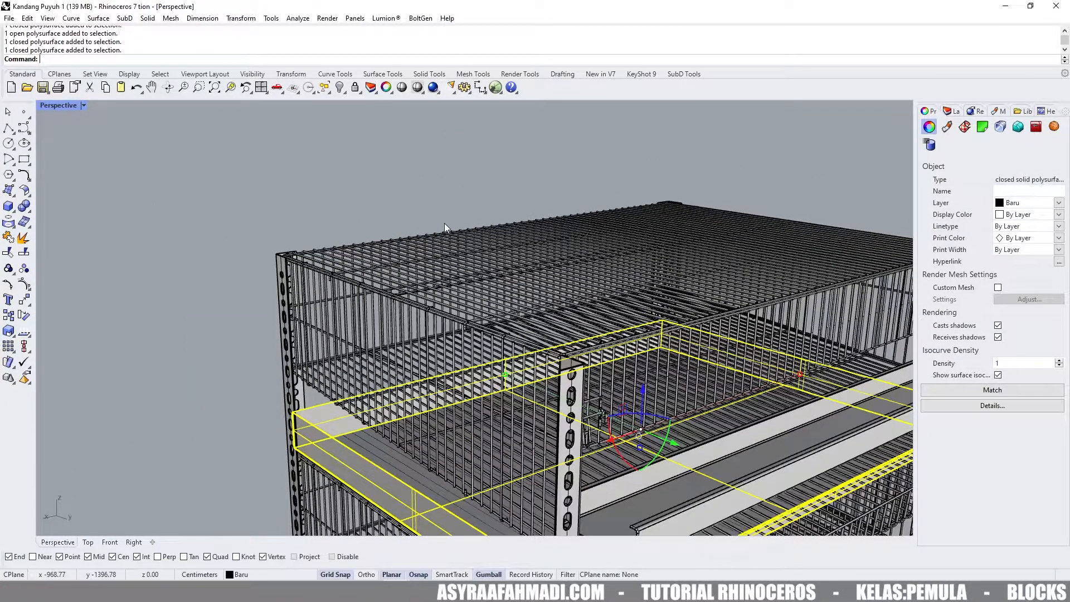
pyautogui.click(229, 166)
pyautogui.scroll(-3, 229, 166)
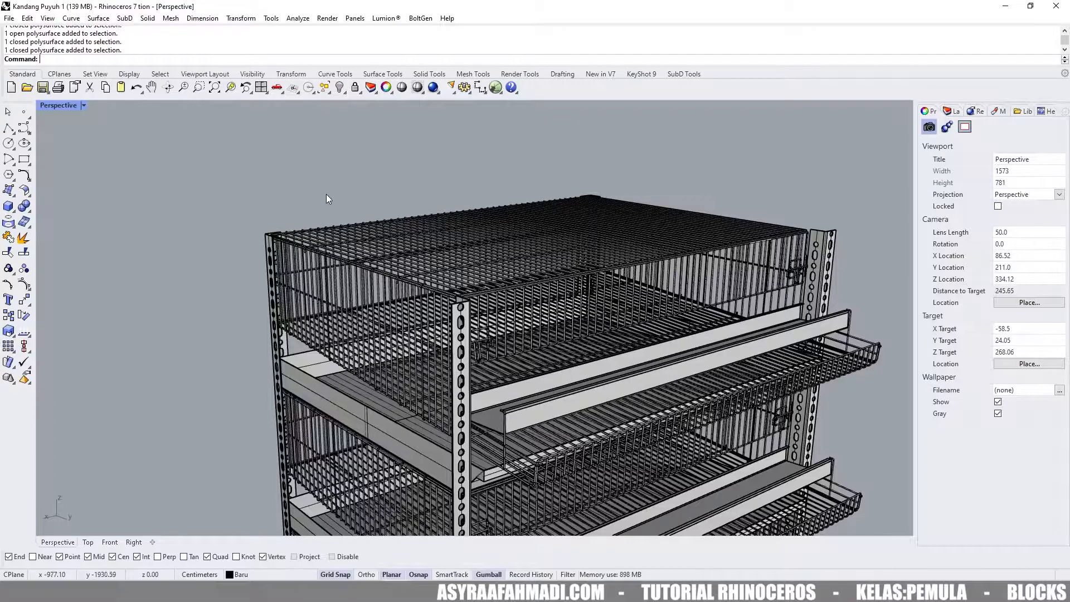
pyautogui.scroll(-3, 335, 192)
pyautogui.scroll(-3, 343, 192)
# Switch to the Kandang Puyuh 2 model and compare it with the Kandang Puyuh 1 file.
pyautogui.click(422, 578)
pyautogui.click(414, 566)
pyautogui.scroll(5, 459, 223)
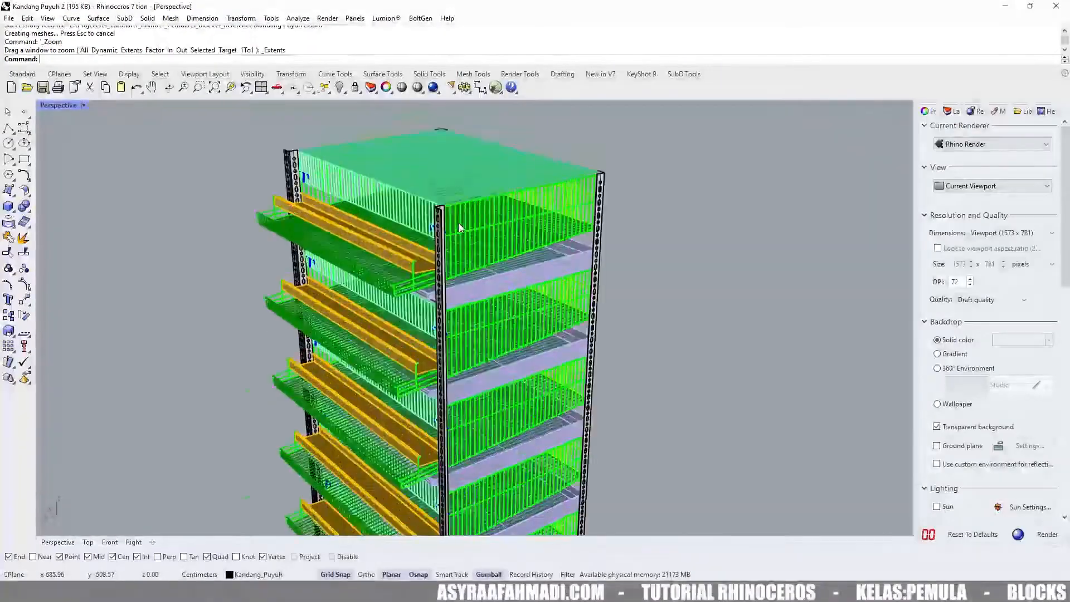
pyautogui.scroll(-5, 476, 217)
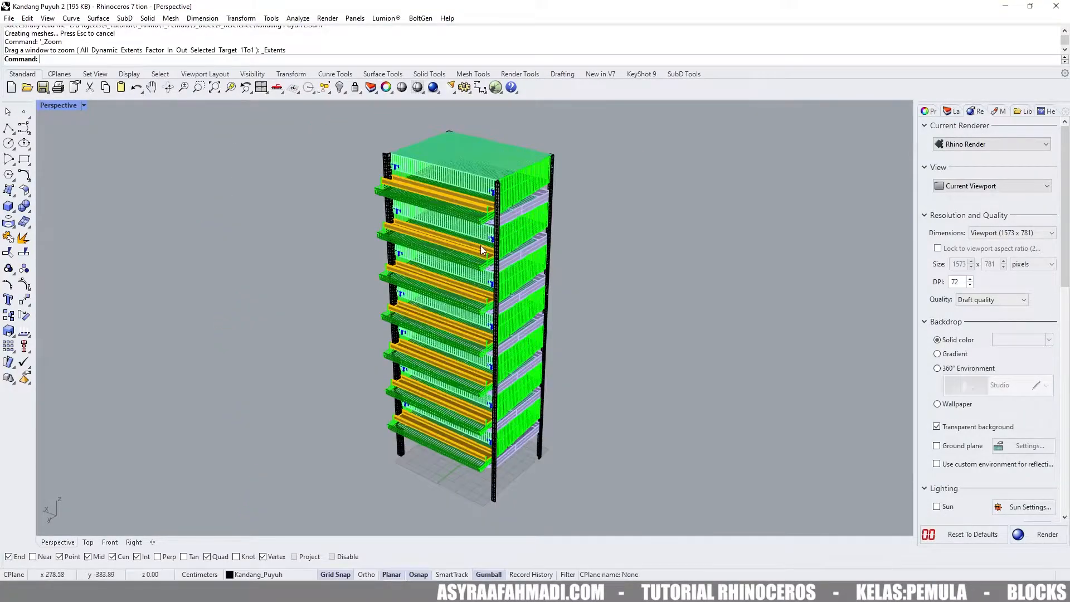
pyautogui.click(429, 575)
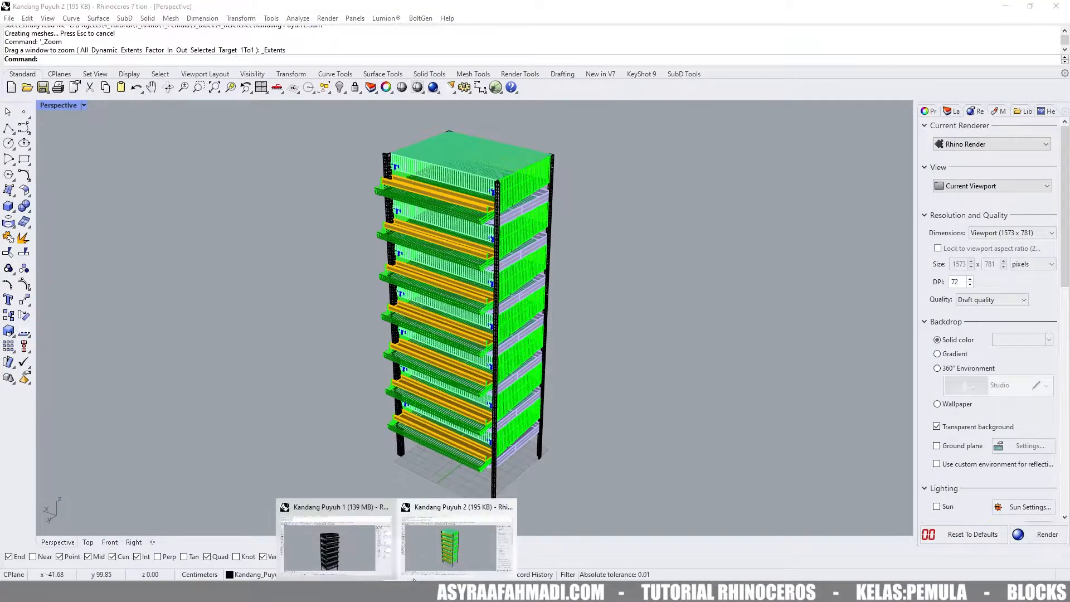
pyautogui.click(373, 546)
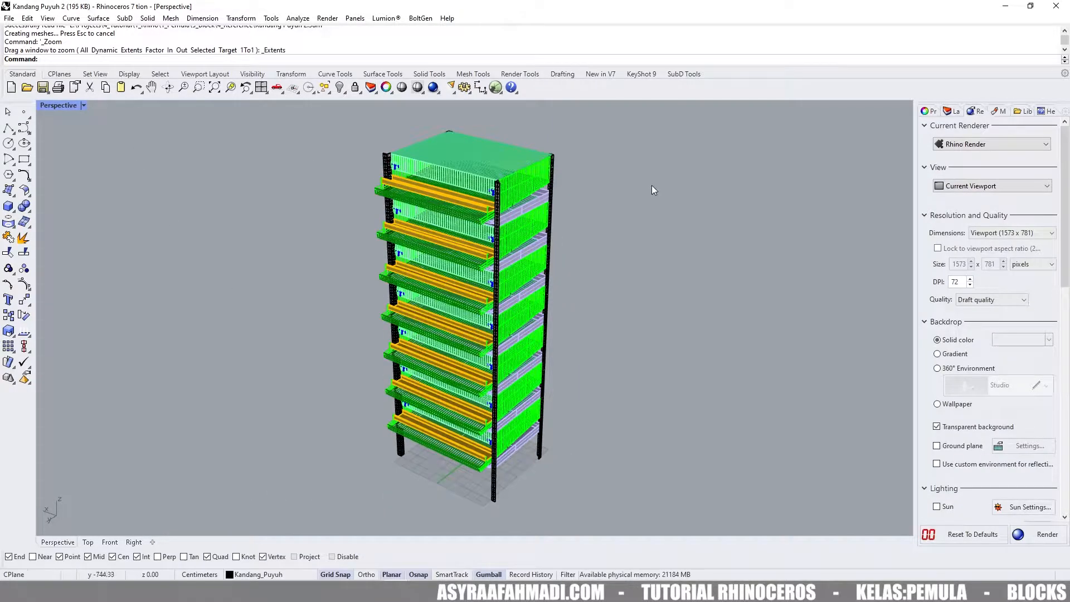
# Select the entire coloured cage rack and show the layer list to examine its block instances and layers.
pyautogui.moveTo(362, 111); pyautogui.dragTo(621, 511)
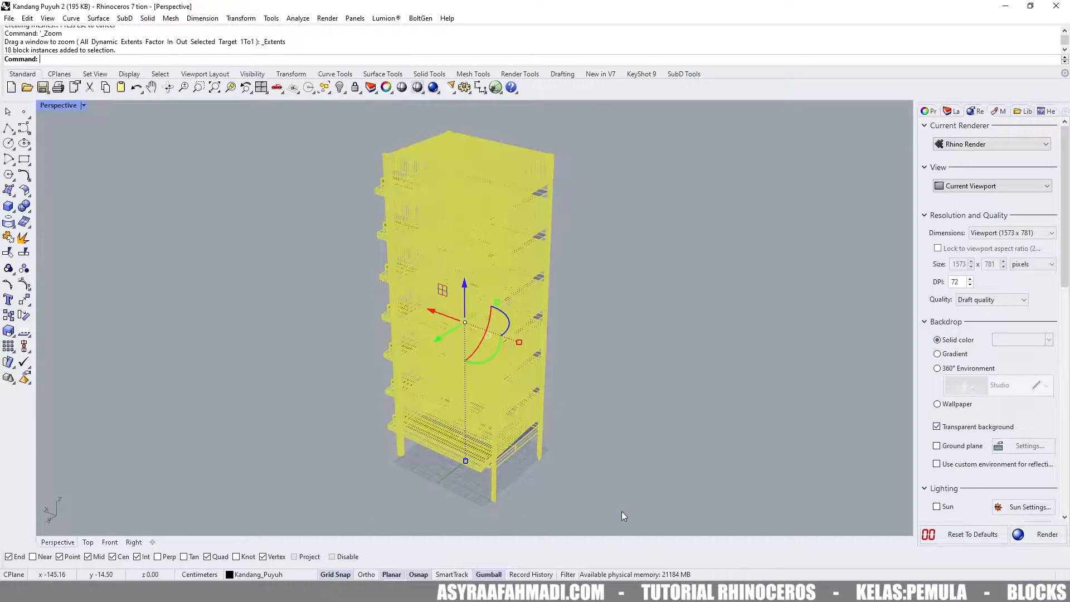
pyautogui.click(594, 372)
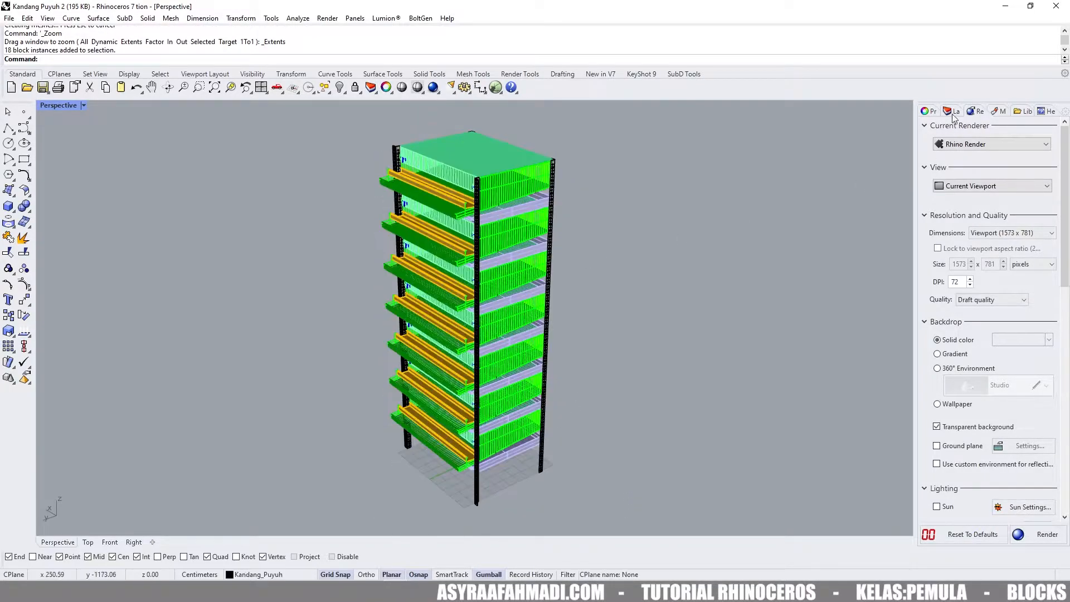
pyautogui.click(952, 111)
pyautogui.moveTo(363, 117); pyautogui.dragTo(601, 515)
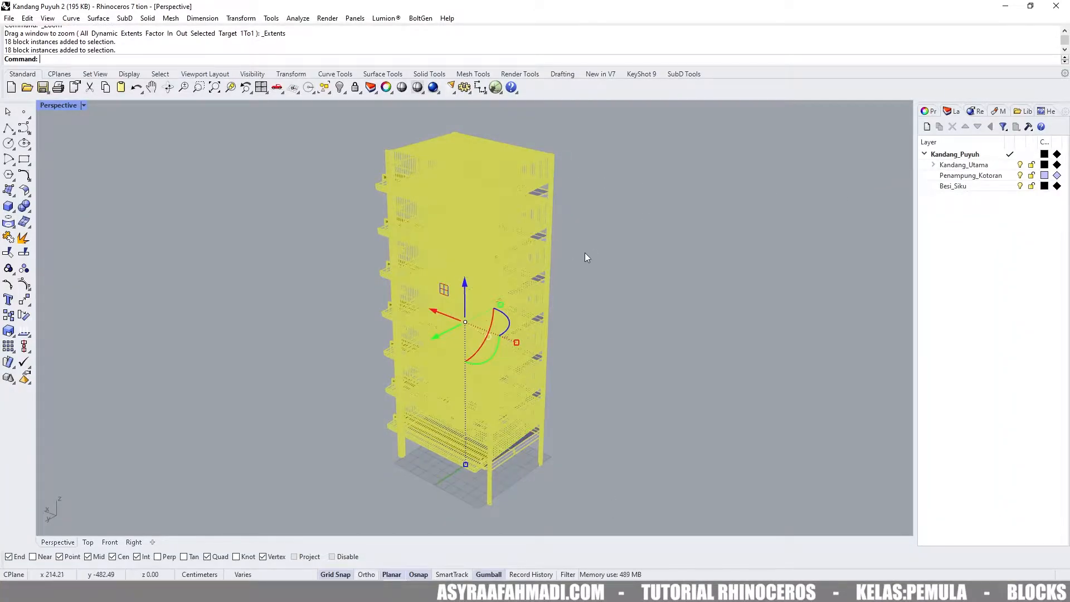
pyautogui.click(597, 238)
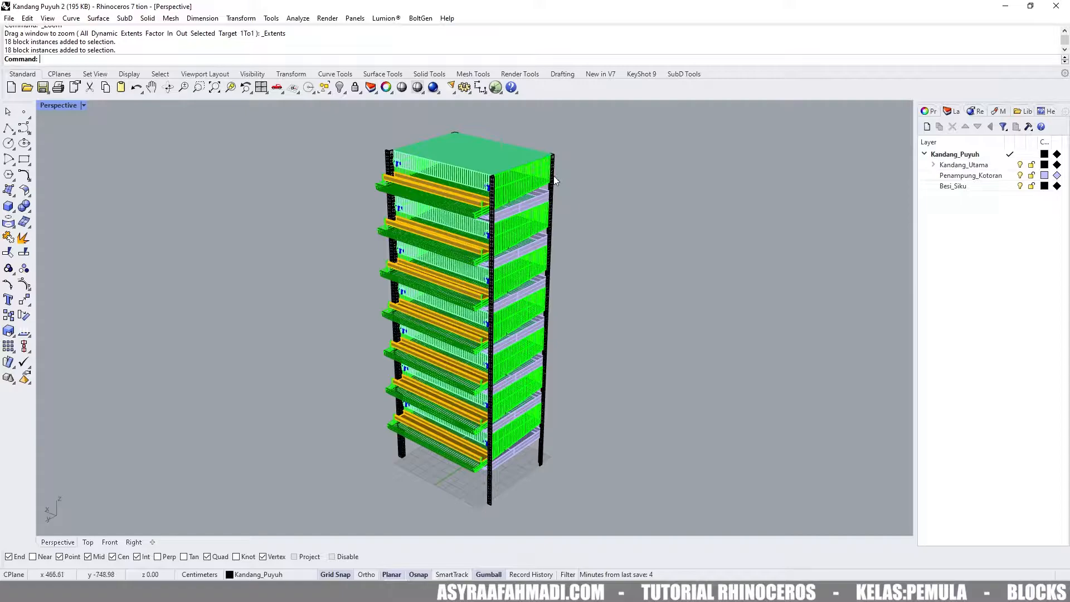
pyautogui.scroll(-2, 551, 176)
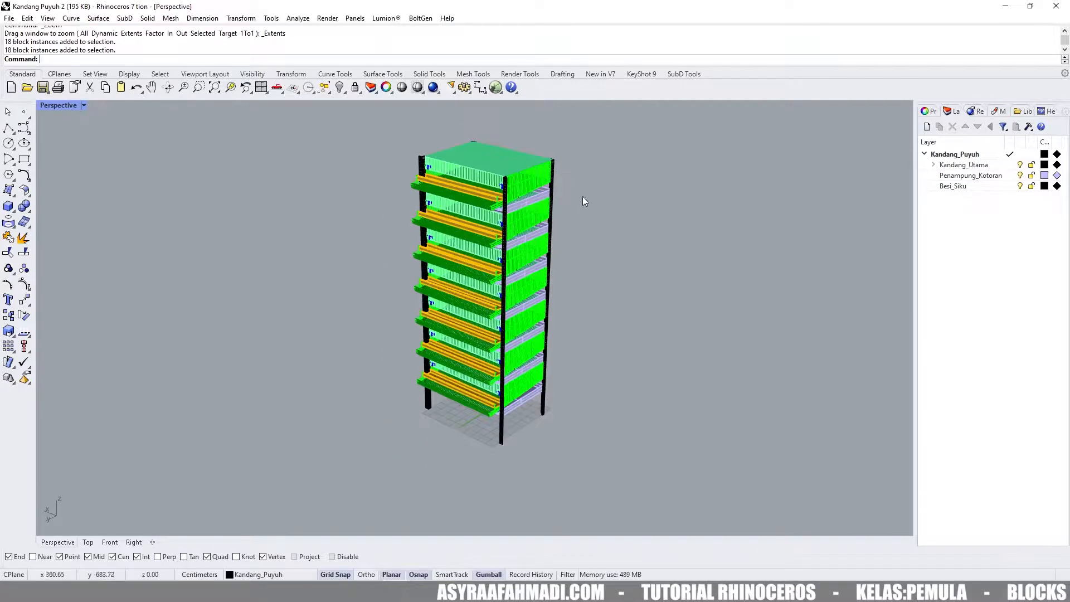
pyautogui.moveTo(397, 132); pyautogui.dragTo(610, 467)
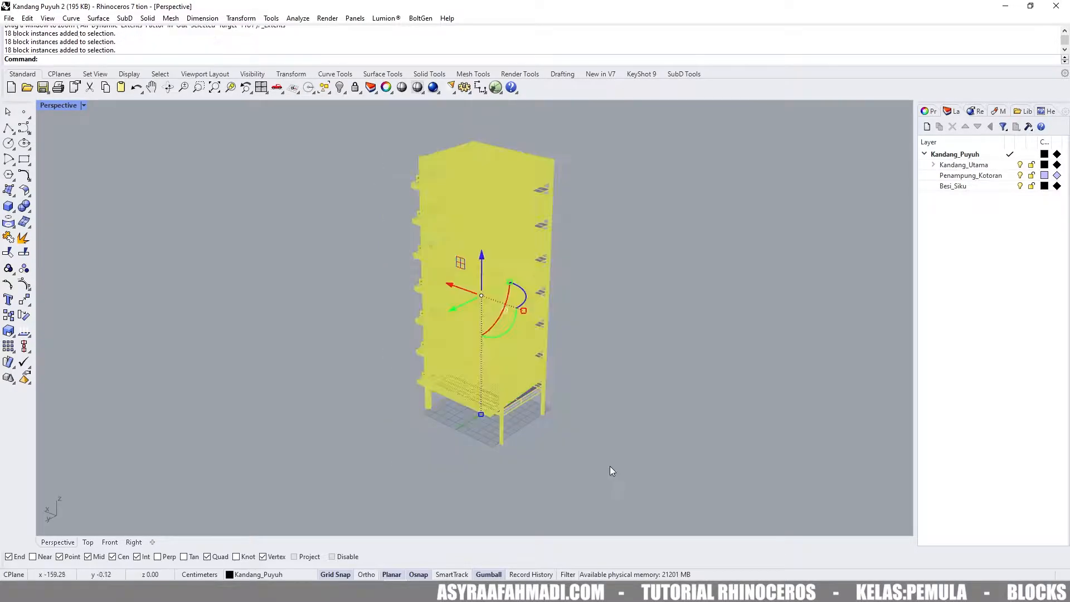
# Create a layer named contoh, make it the current layer and hide the Kandang_Puyuh layer.
pyautogui.click(927, 127)
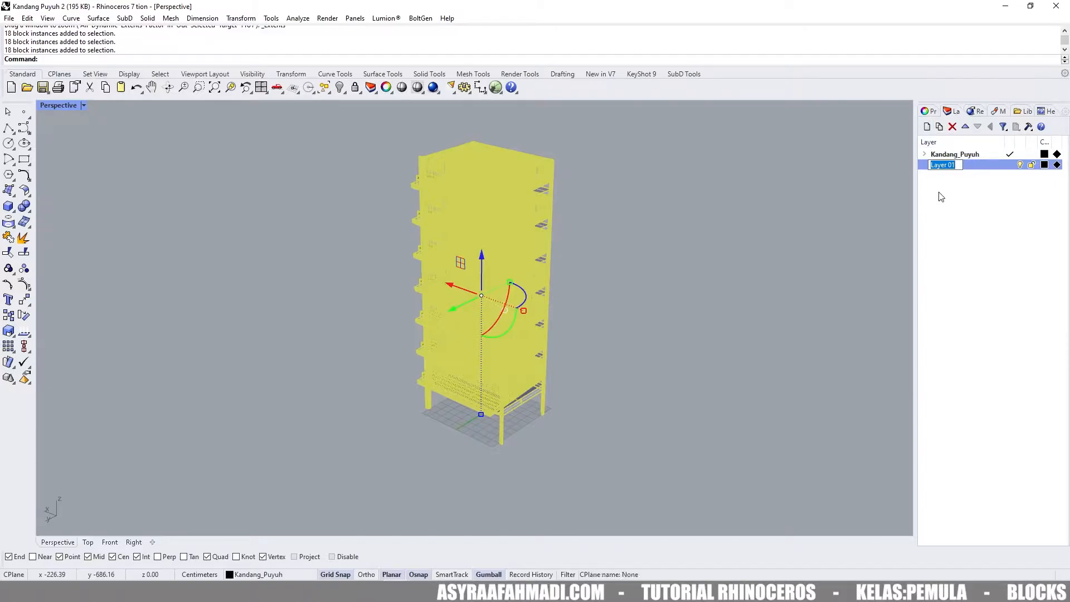
pyautogui.write('contoh')
pyautogui.press('Return')
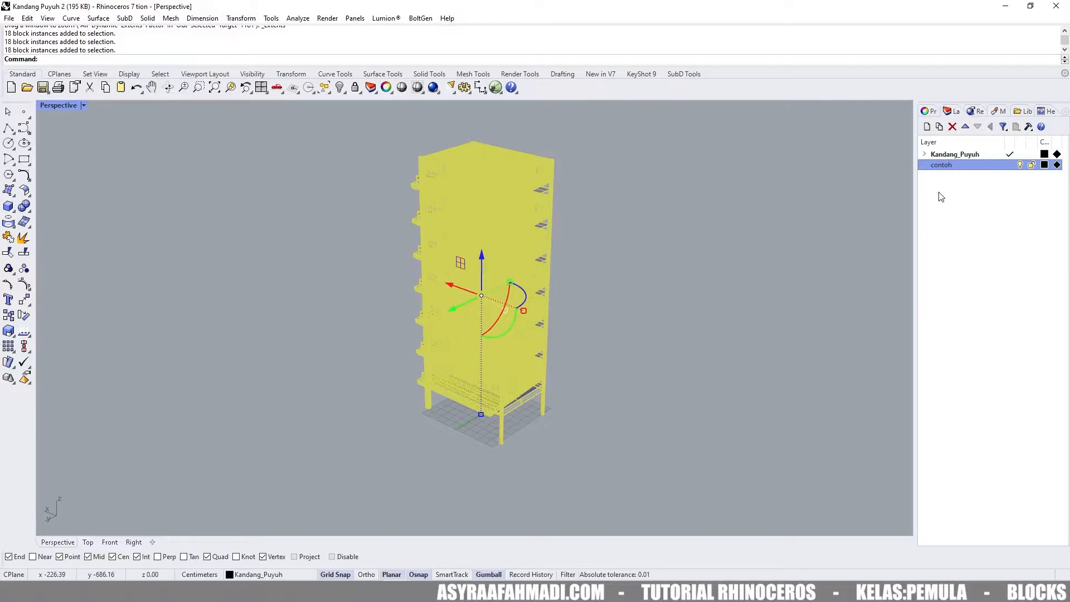
pyautogui.click(1010, 164)
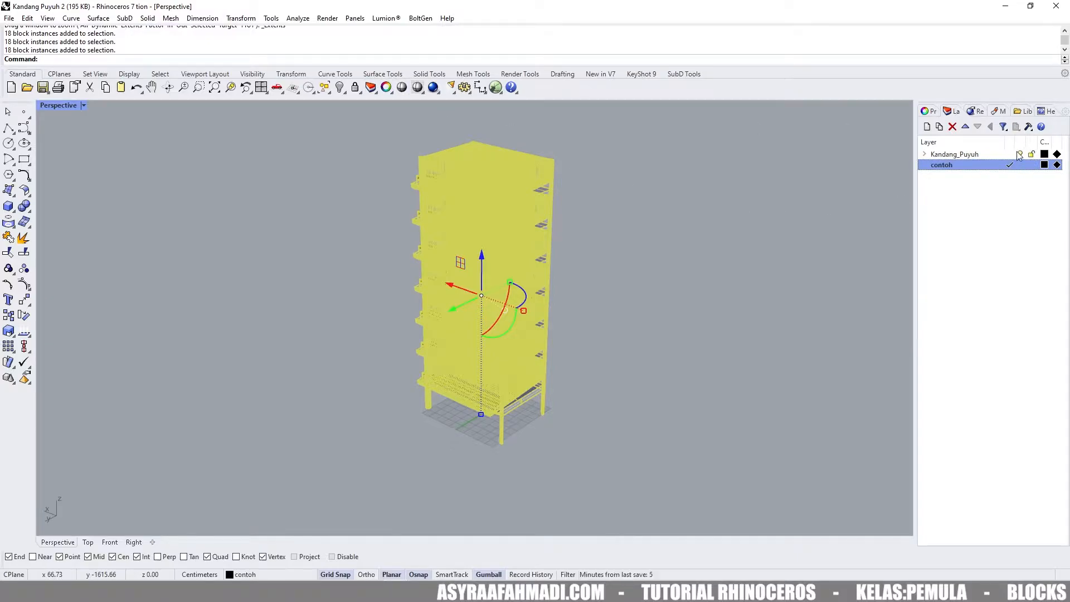
pyautogui.click(1019, 155)
# Draw a solid box on the ground grid near the origin and select it.
pyautogui.click(8, 207)
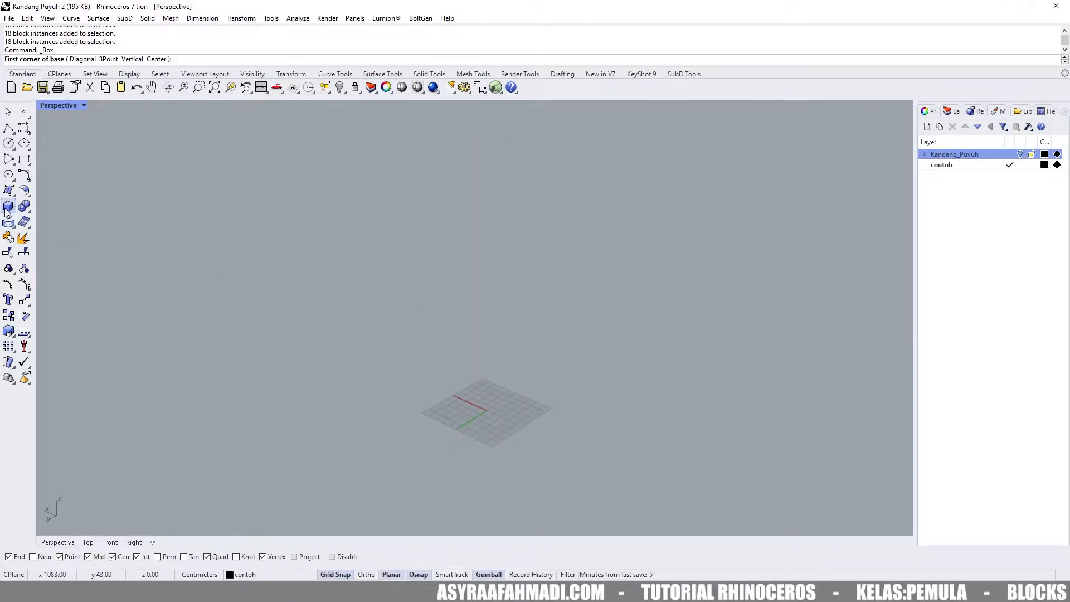
pyautogui.moveTo(546, 403); pyautogui.dragTo(486, 436, button='right')
pyautogui.scroll(8, 493, 402)
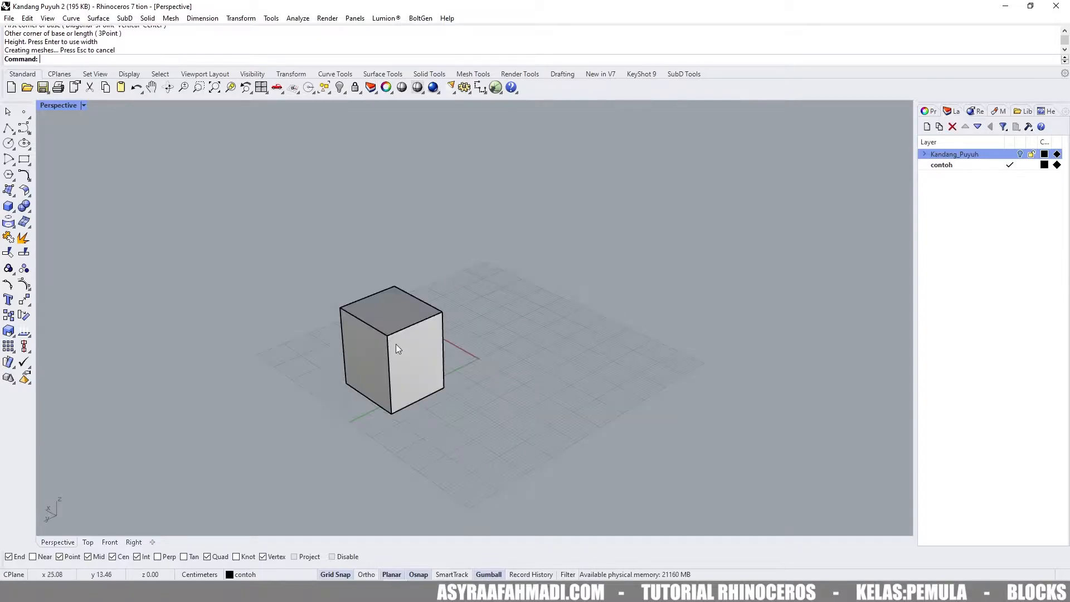
pyautogui.click(397, 348)
pyautogui.keyDown('shift'); pyautogui.moveTo(446, 373); pyautogui.dragTo(539, 277, button='right'); pyautogui.keyUp('shift')
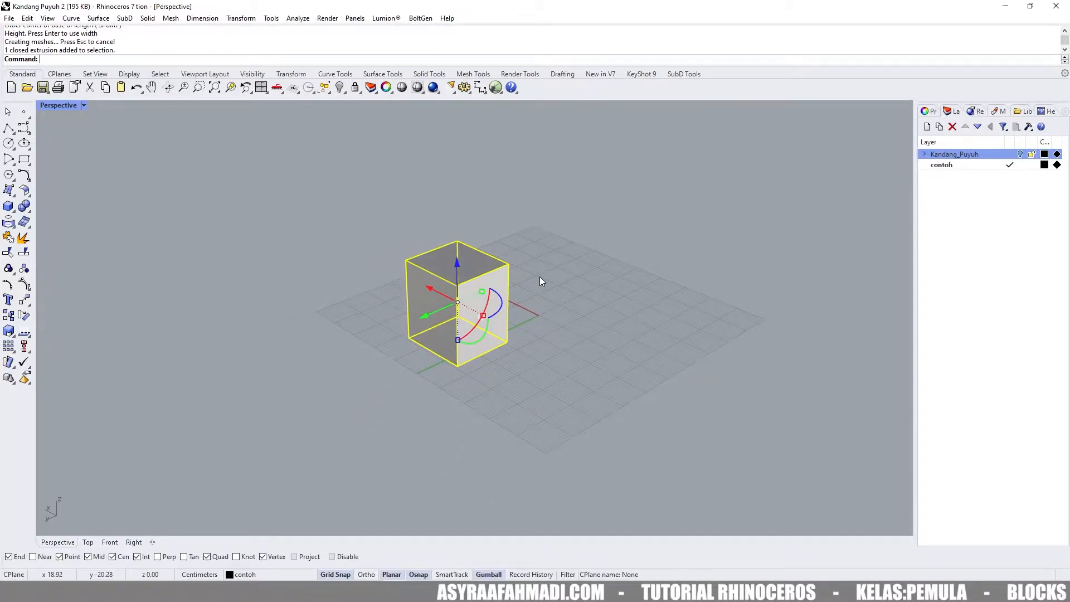
pyautogui.hotkey('ctrl', 'b')
pyautogui.press('Escape')
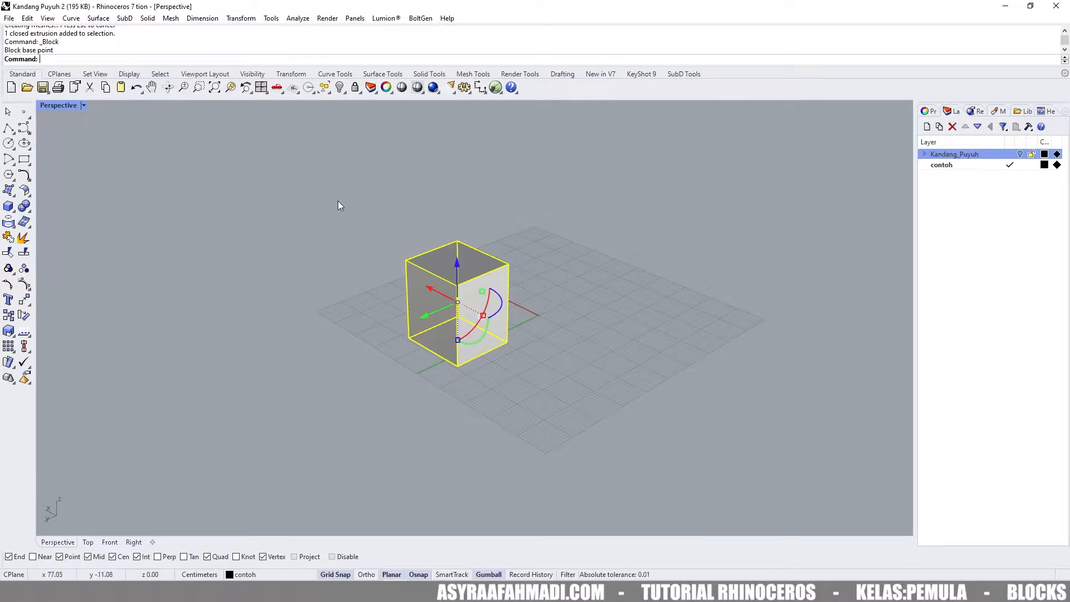
pyautogui.write('Block')
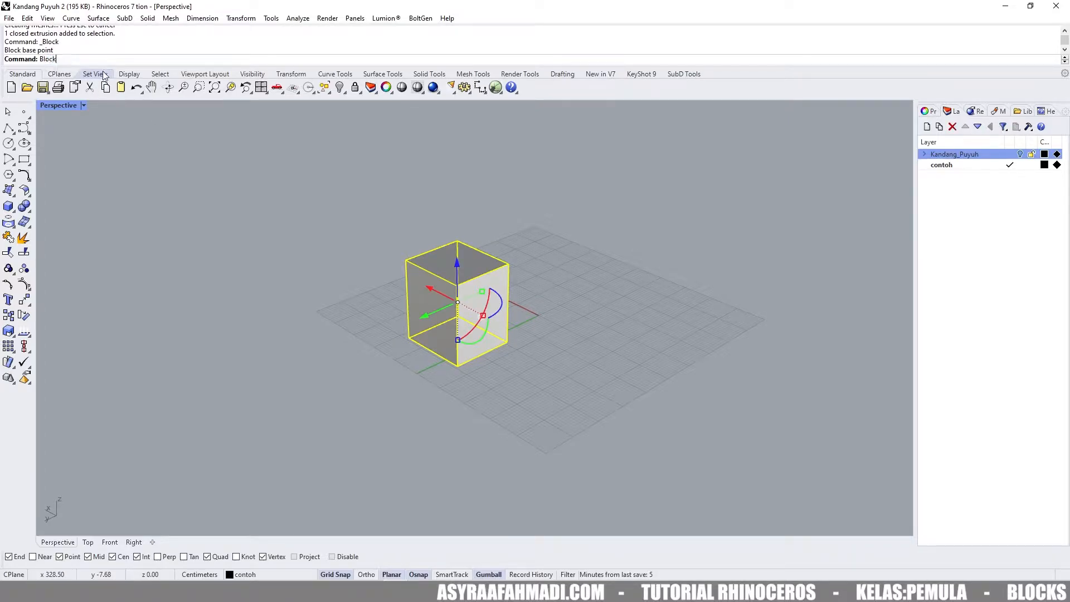
pyautogui.press('Escape')
# Create a block definition named Kubus from the selected box, with its base point on the box's bottom edge.
pyautogui.click(27, 18)
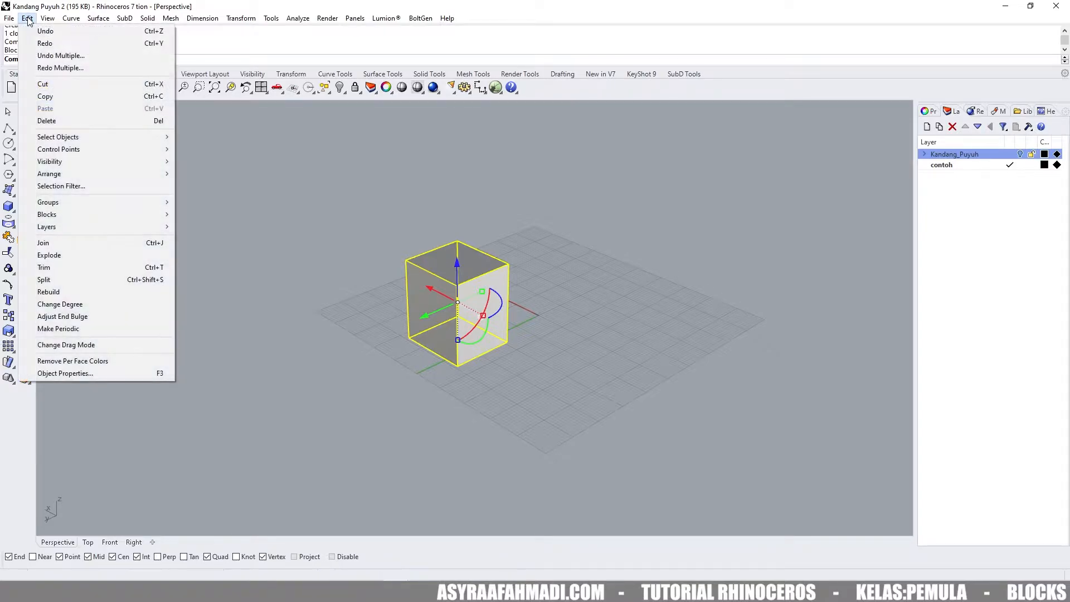
pyautogui.moveTo(139, 222)
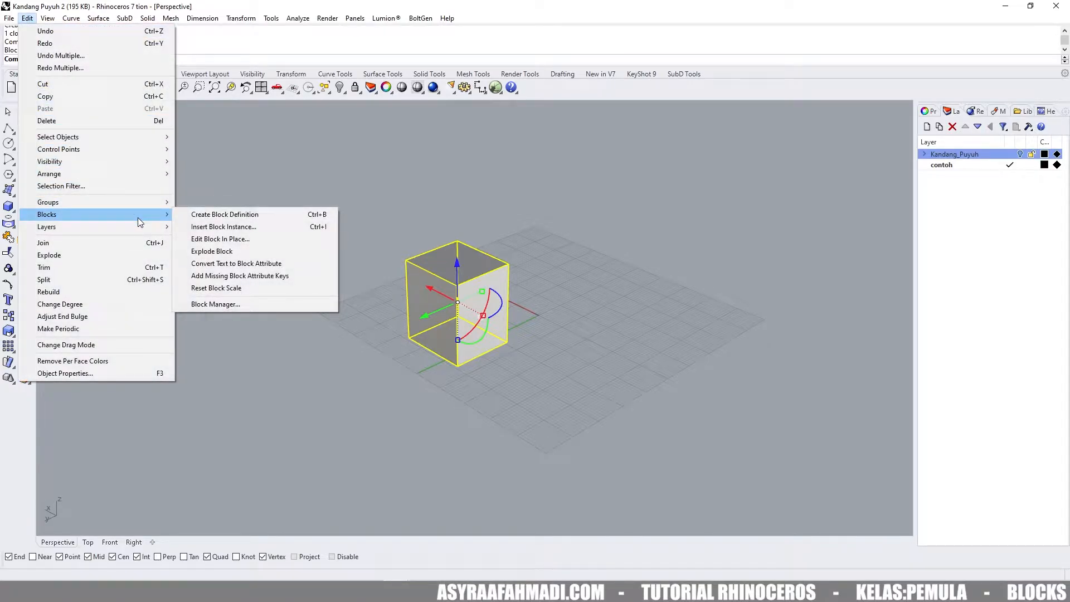
pyautogui.click(216, 214)
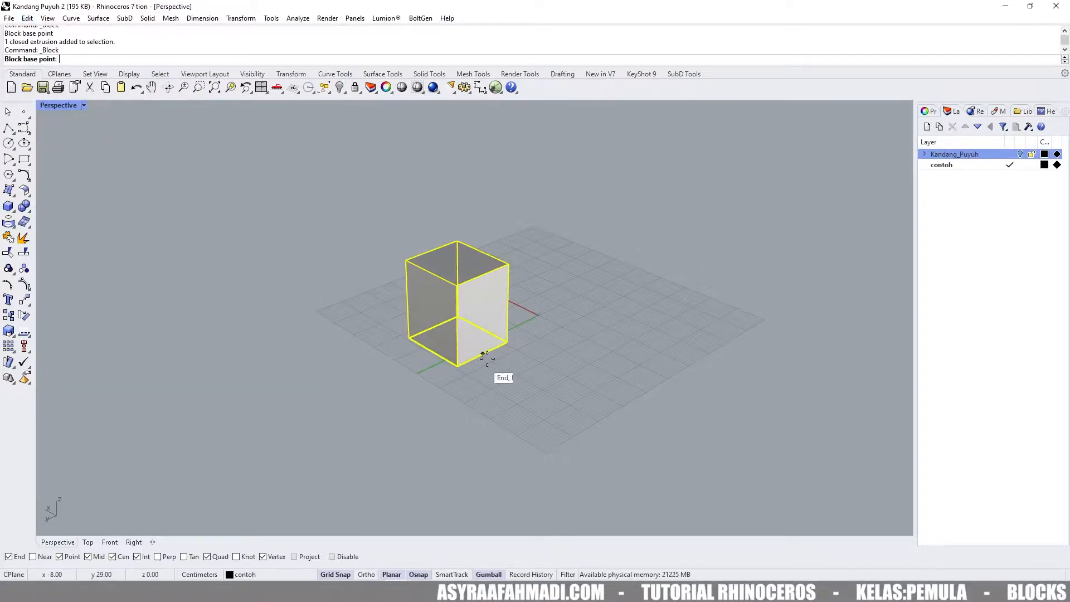
pyautogui.click(491, 358)
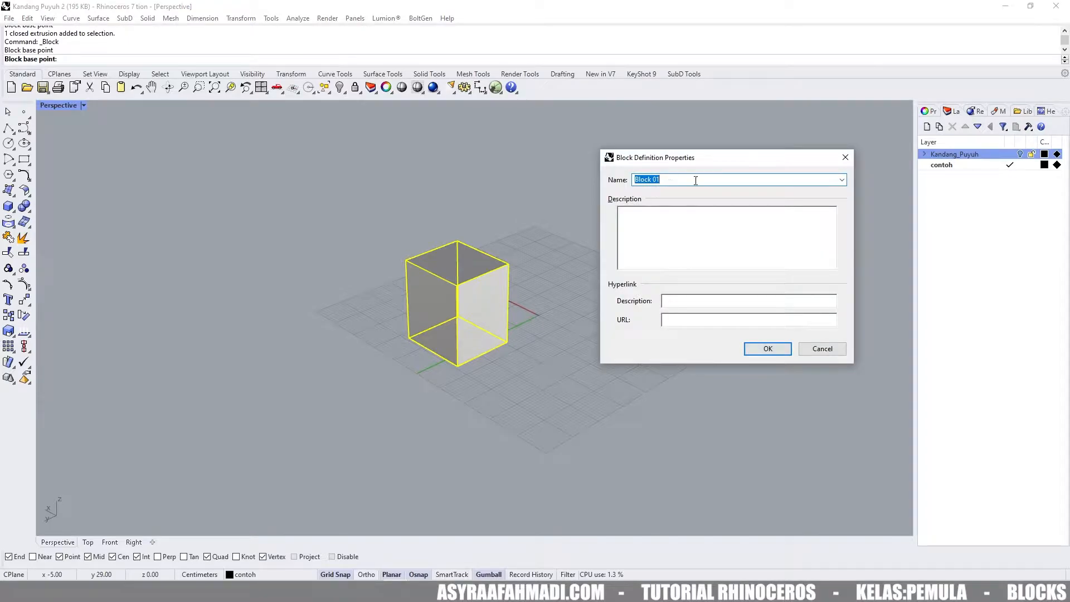
pyautogui.write('Kubus')
pyautogui.click(768, 349)
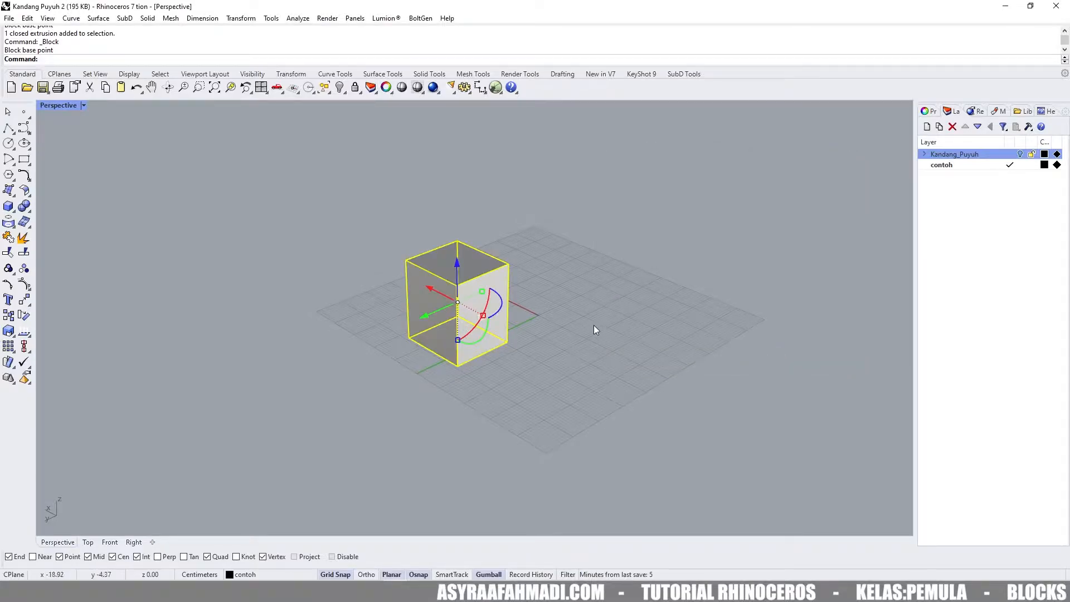
# Select the Kubus block and view it from several angles to examine it as a block instance.
pyautogui.moveTo(587, 325); pyautogui.dragTo(551, 344, button='right')
pyautogui.click(551, 343)
pyautogui.click(520, 263)
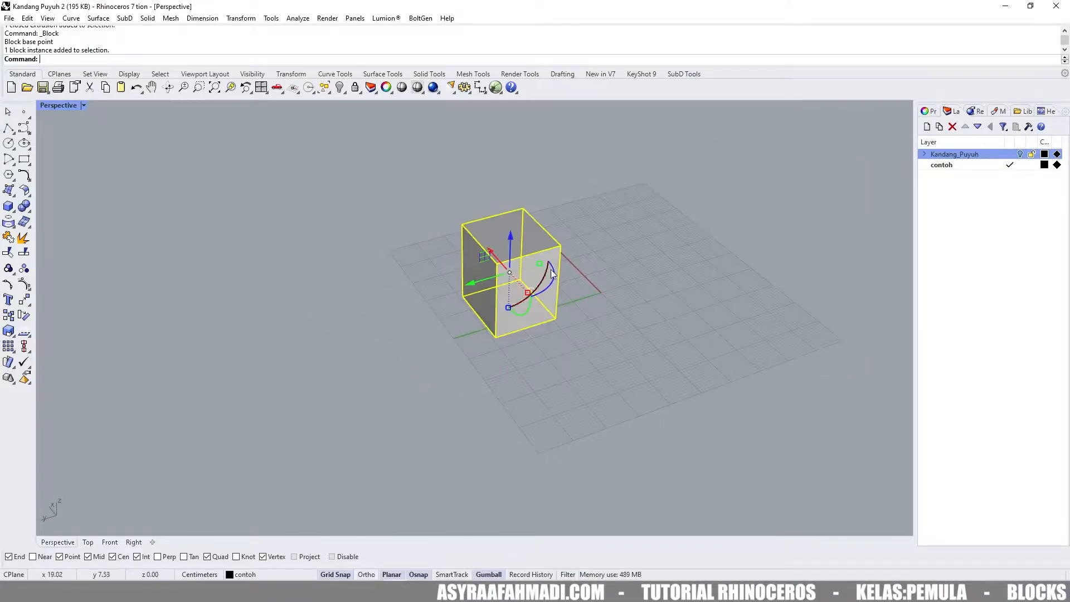
pyautogui.moveTo(559, 269); pyautogui.dragTo(552, 363, button='right')
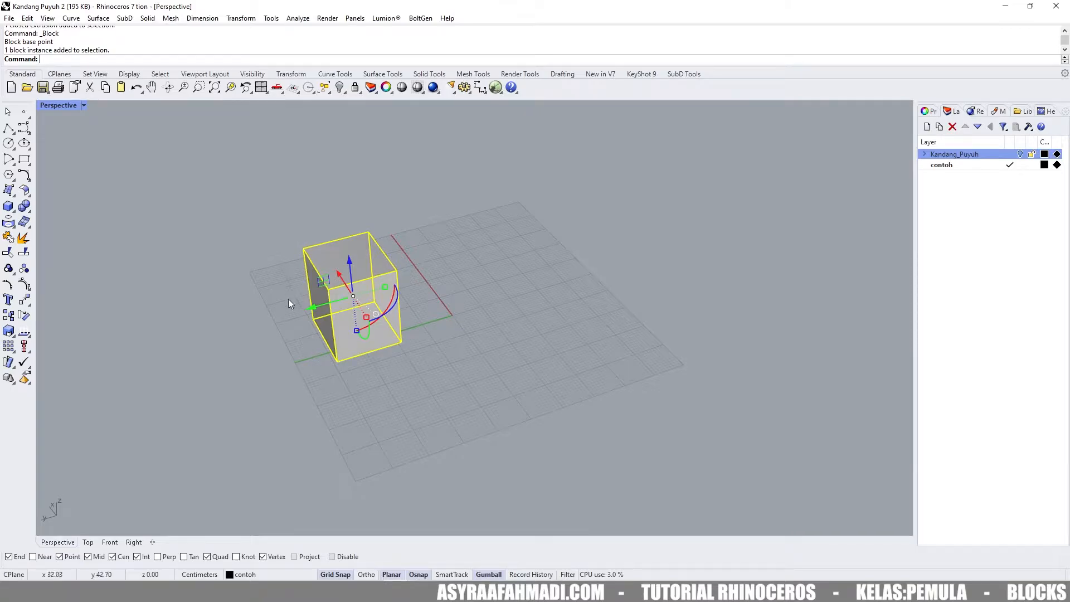
pyautogui.scroll(-3, 731, 272)
pyautogui.click(562, 286)
pyautogui.scroll(3, 501, 284)
# Array the Kubus block in a grid of 7 by 8 with spacing about -43 in X and -42 in Y.
pyautogui.click(487, 282)
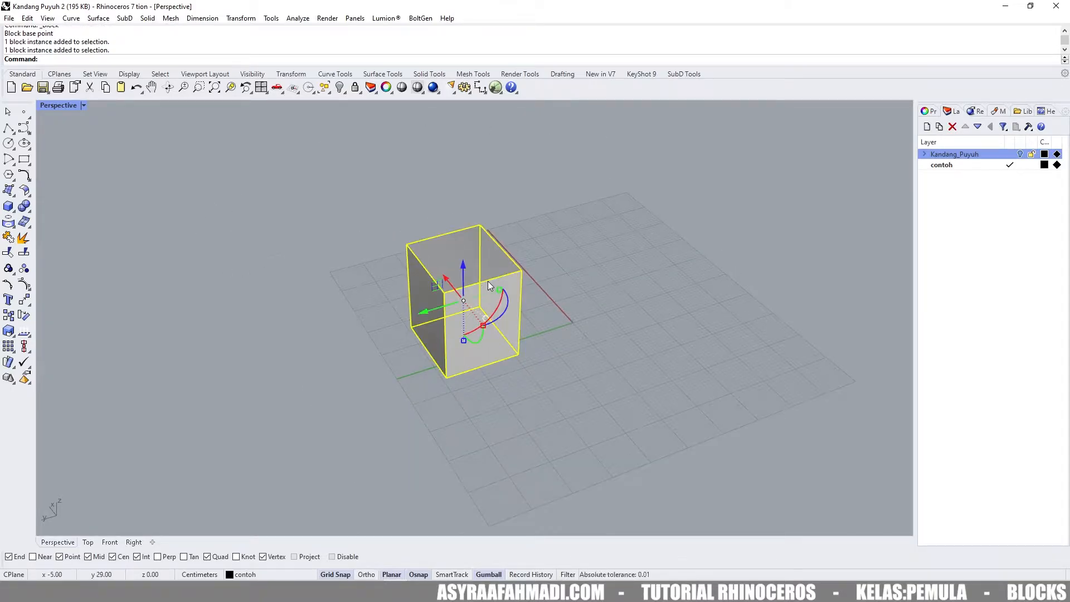
pyautogui.scroll(-4, 488, 282)
pyautogui.keyDown('shift'); pyautogui.moveTo(548, 287); pyautogui.dragTo(443, 310, button='right'); pyautogui.keyUp('shift')
pyautogui.write('Array')
pyautogui.press('Return')
pyautogui.write('7')
pyautogui.press('Return')
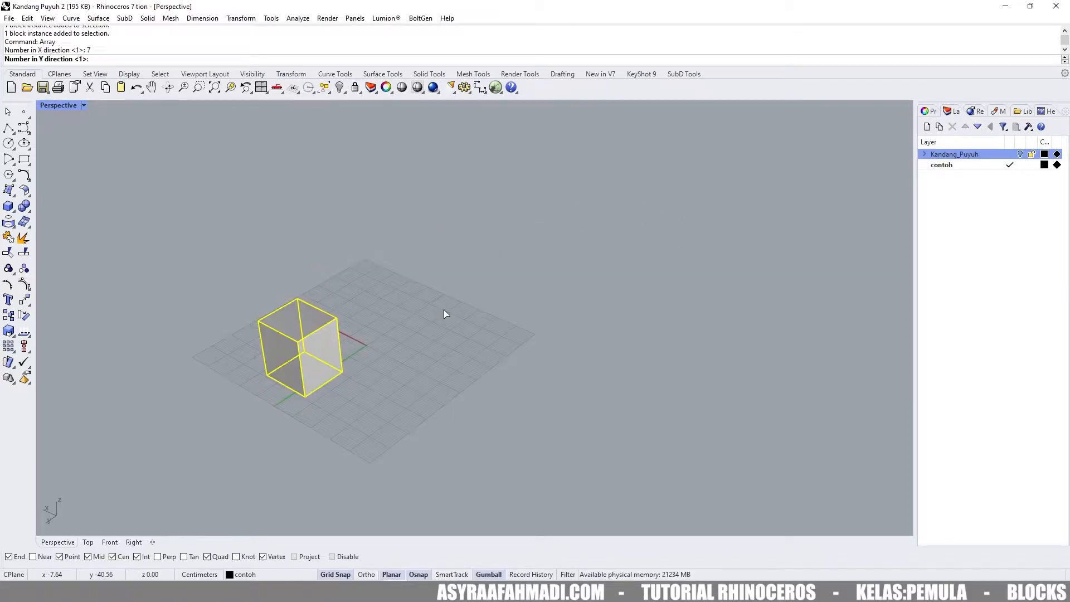
pyautogui.write('8')
pyautogui.press('Return')
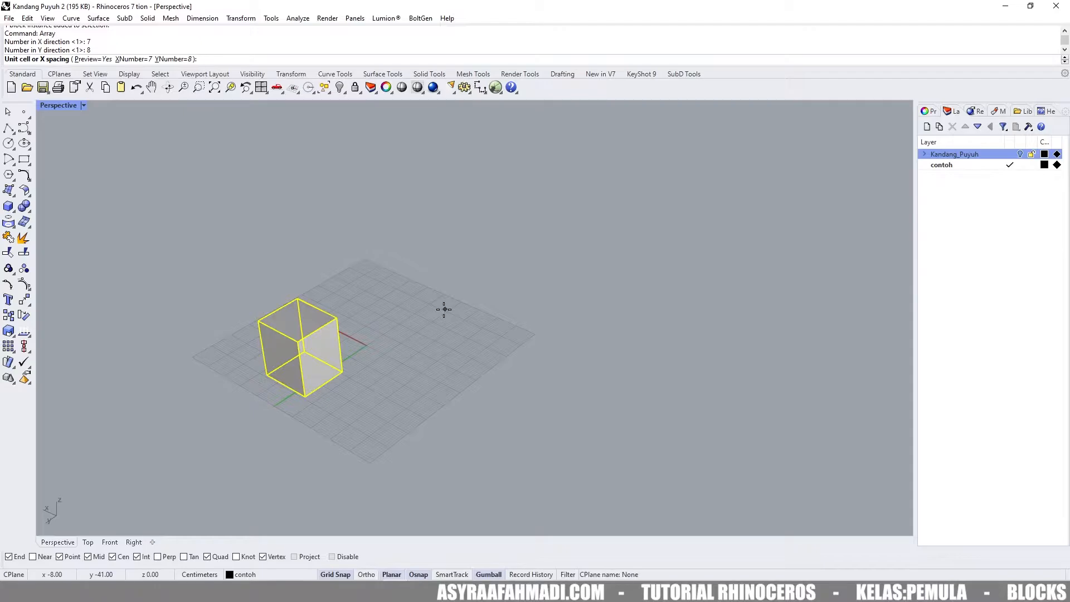
pyautogui.click(267, 375)
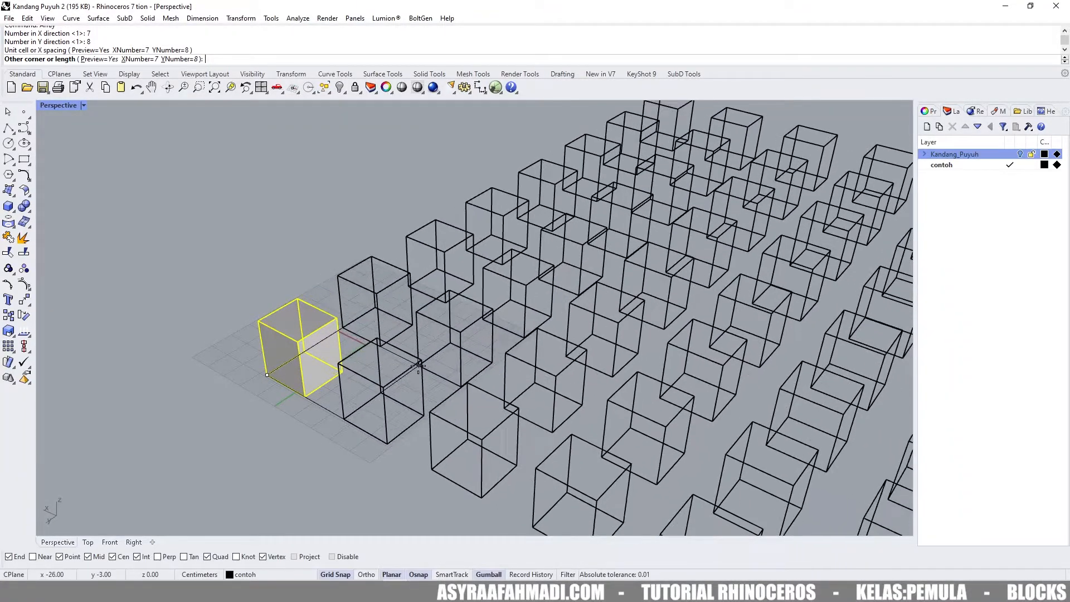
pyautogui.click(418, 366)
pyautogui.scroll(-5, 470, 340)
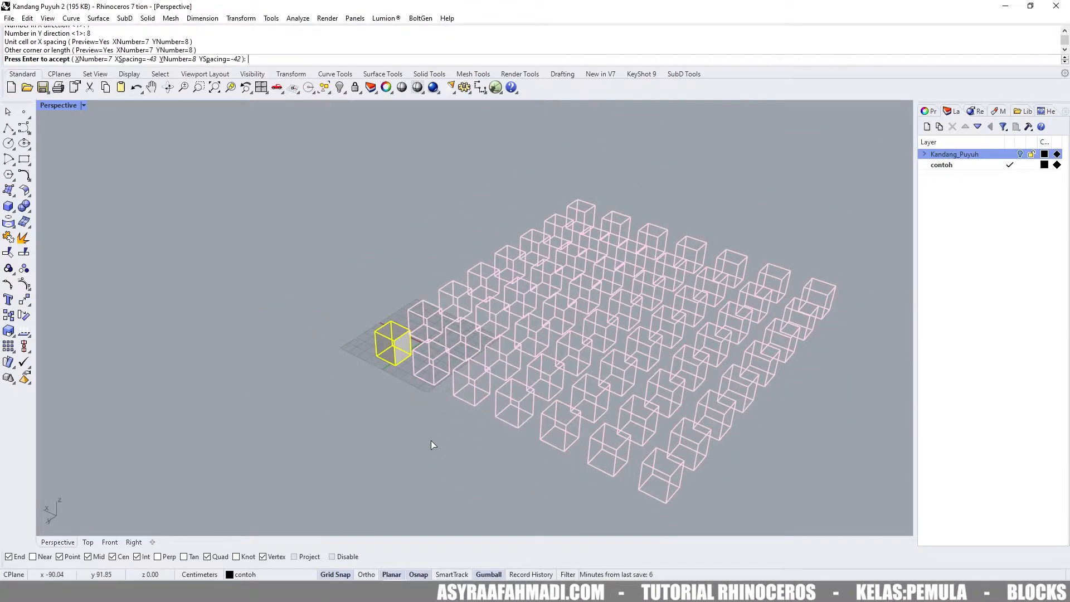
pyautogui.press('Return')
# Select the whole array of Kubus instances and examine the grid from several angles and distances.
pyautogui.click(409, 413)
pyautogui.moveTo(414, 384); pyautogui.dragTo(523, 382, button='right')
pyautogui.scroll(-4, 524, 383)
pyautogui.moveTo(366, 215); pyautogui.dragTo(711, 436)
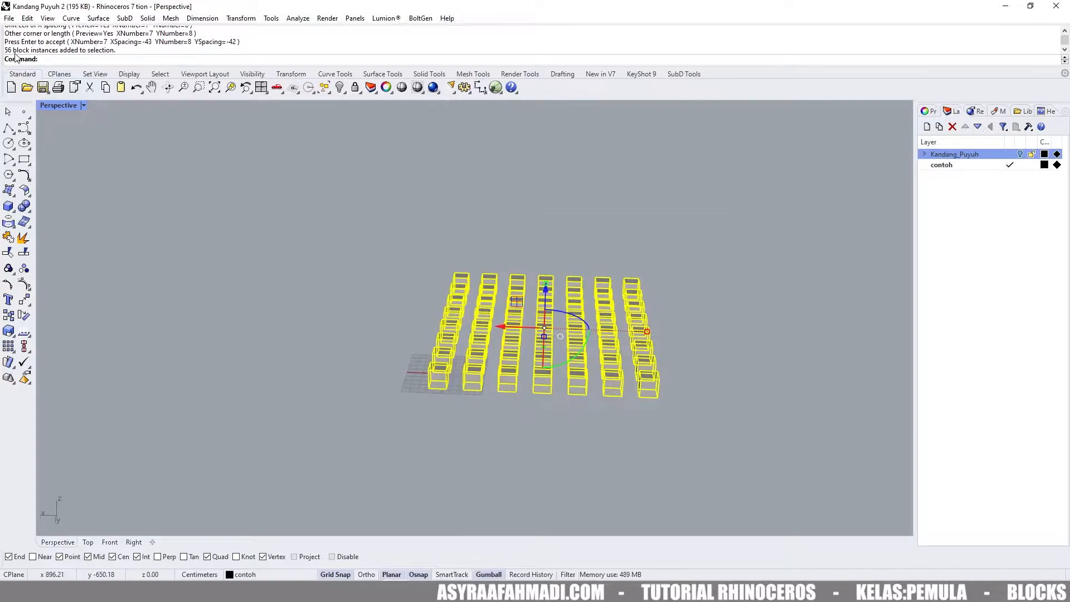
pyautogui.scroll(12, 434, 349)
pyautogui.moveTo(580, 329); pyautogui.dragTo(390, 305, button='right')
pyautogui.press('Escape')
pyautogui.scroll(-4, 391, 306)
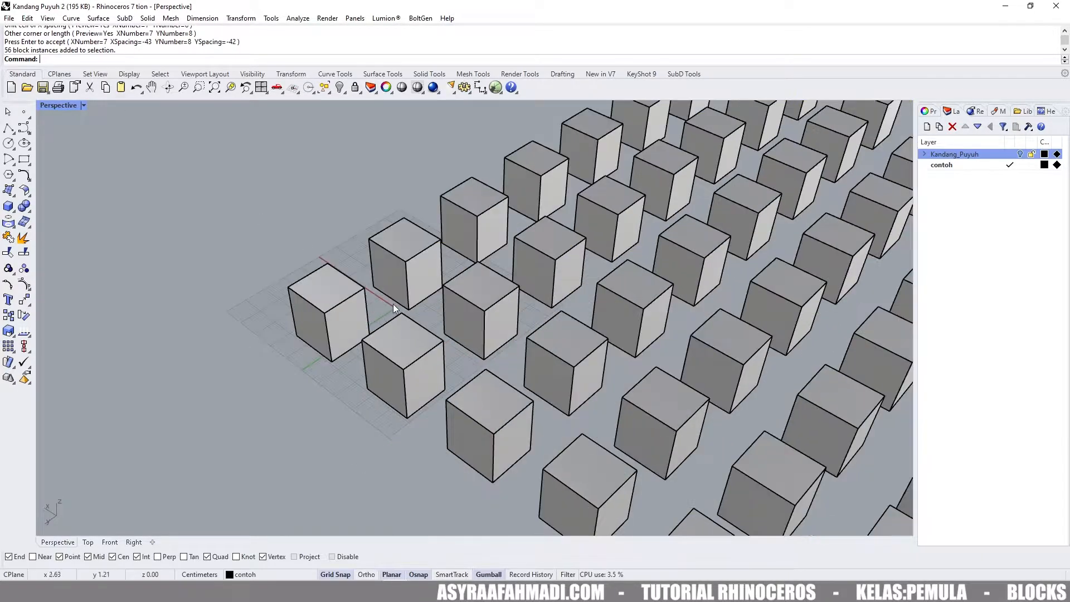
pyautogui.scroll(-4, 367, 325)
pyautogui.scroll(-4, 367, 324)
pyautogui.moveTo(296, 142); pyautogui.dragTo(777, 501)
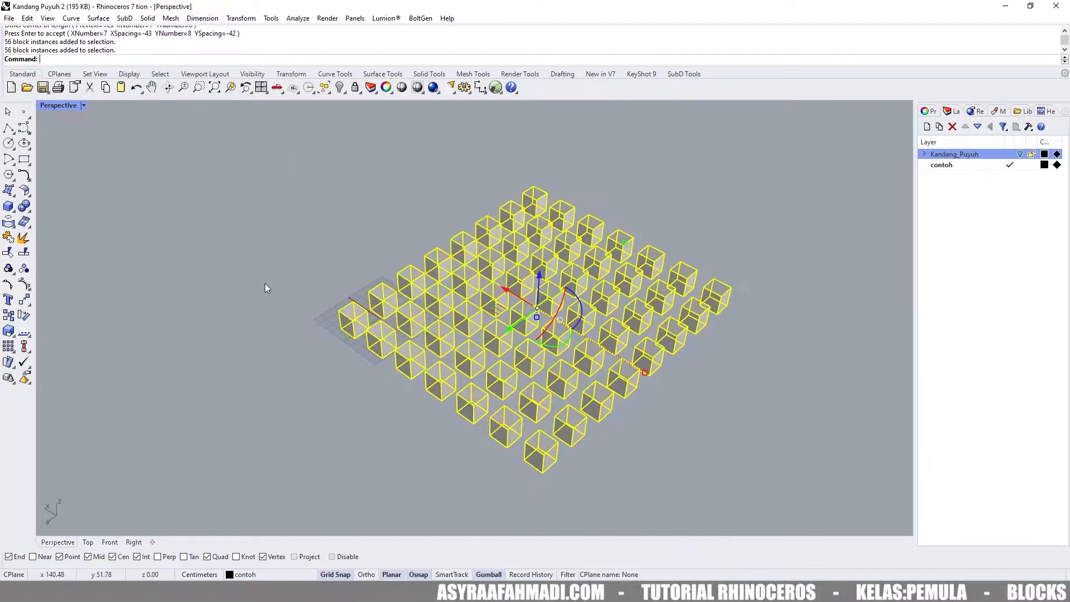
pyautogui.scroll(4, 381, 289)
pyautogui.press('Escape')
pyautogui.scroll(5, 372, 328)
pyautogui.scroll(-3, 443, 269)
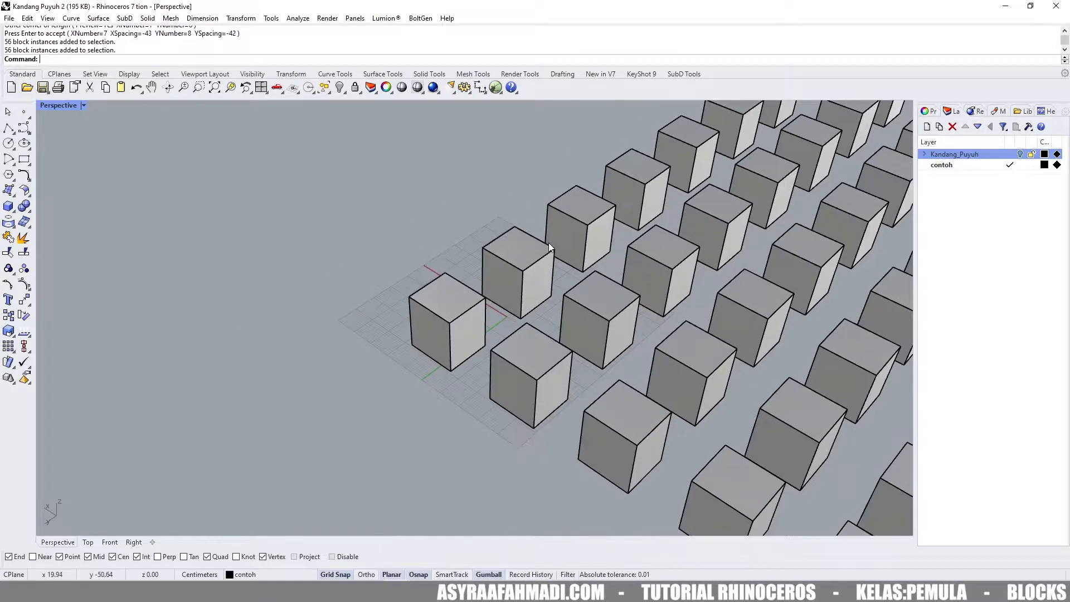
pyautogui.scroll(5, 438, 279)
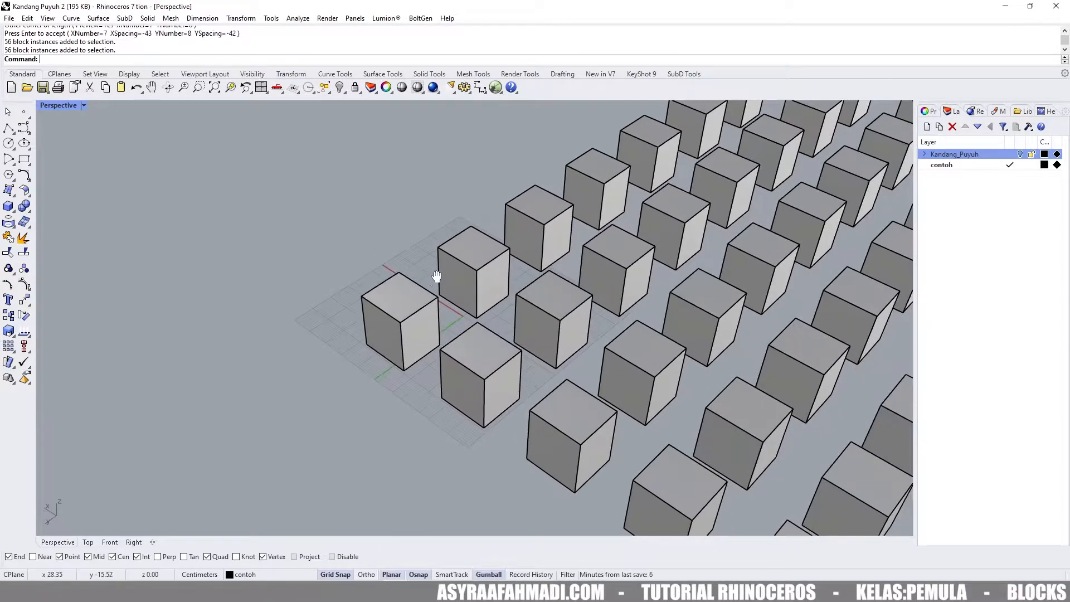
# Select individual Kubus instances in the array one at a time to check them, and clear the selection.
pyautogui.click(405, 298)
pyautogui.click(373, 206)
pyautogui.scroll(-5, 422, 284)
pyautogui.click(458, 271)
pyautogui.click(521, 244)
pyautogui.moveTo(521, 244); pyautogui.dragTo(409, 310, button='right')
pyautogui.click(504, 273)
pyautogui.press('Escape')
# Open the corner Kubus instance on the ground grid for block editing and draw a smaller solid box starting at its upper corner.
pyautogui.doubleClick(387, 326)
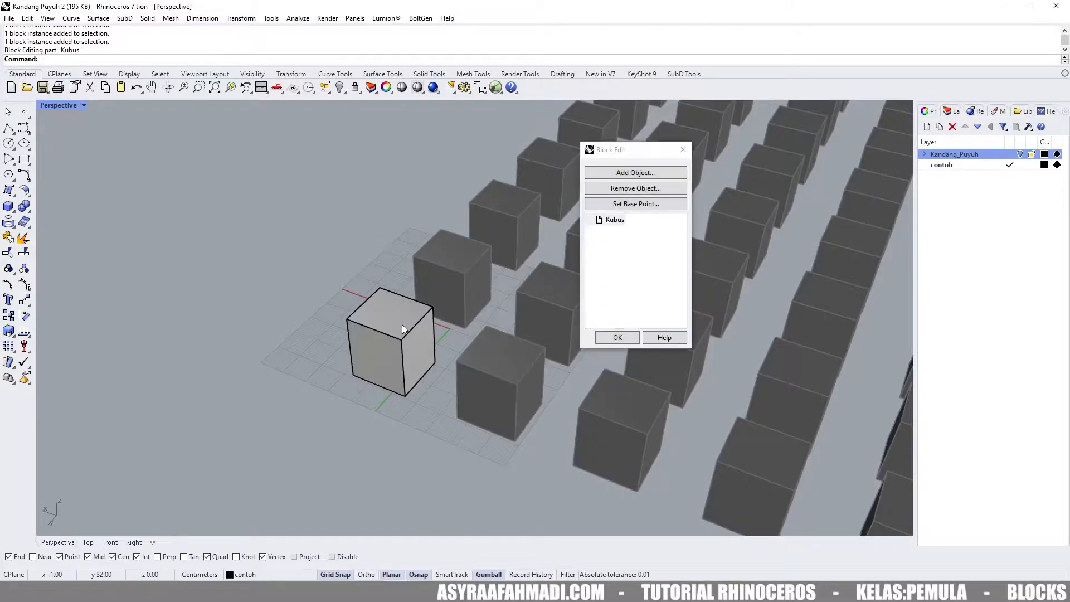
pyautogui.scroll(3, 399, 317)
pyautogui.keyDown('shift'); pyautogui.moveTo(388, 327); pyautogui.dragTo(432, 282, button='right'); pyautogui.keyUp('shift')
pyautogui.click(8, 206)
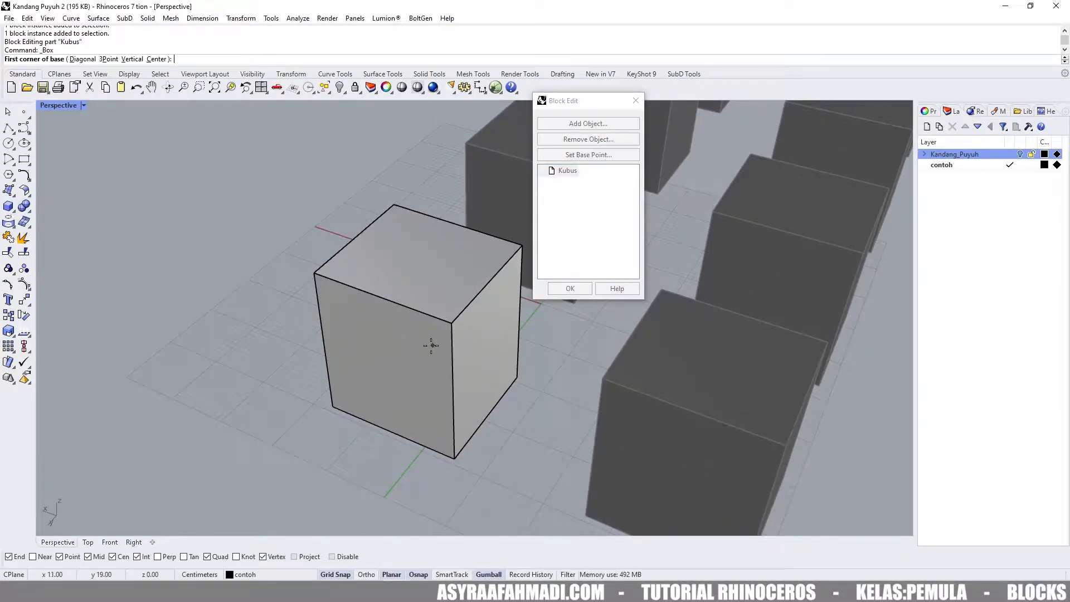
pyautogui.click(448, 333)
pyautogui.scroll(-2, 412, 354)
pyautogui.moveTo(411, 358); pyautogui.dragTo(456, 381, button='right')
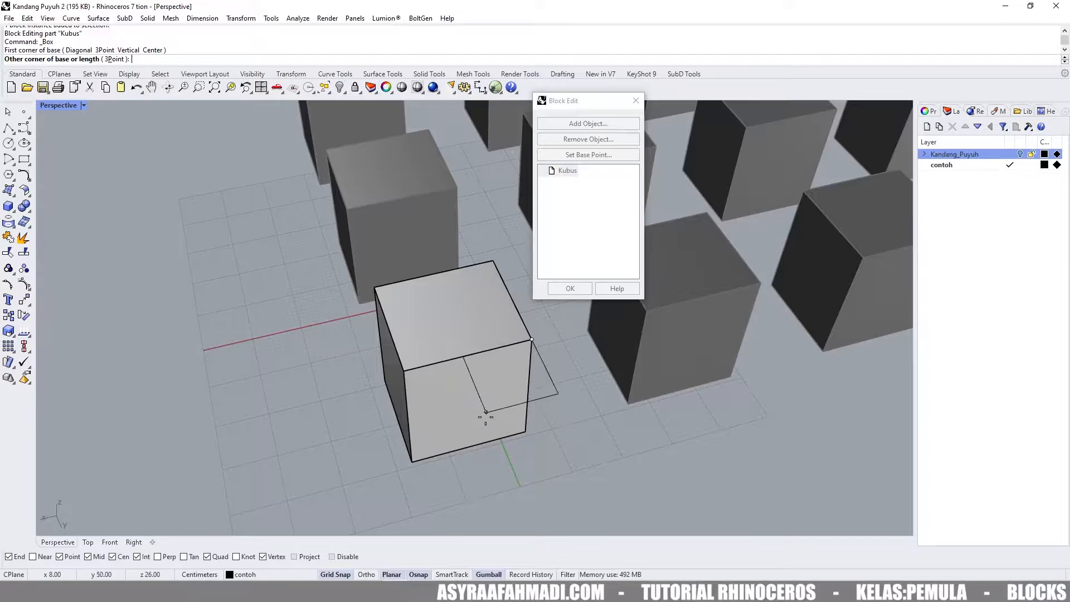
pyautogui.click(493, 427)
pyautogui.click(502, 351)
pyautogui.moveTo(501, 351); pyautogui.dragTo(326, 295, button='right')
# Select the smaller box and move it along its axes so it overlaps the cube's upper front corner.
pyautogui.click(580, 351)
pyautogui.moveTo(326, 295); pyautogui.dragTo(330, 331)
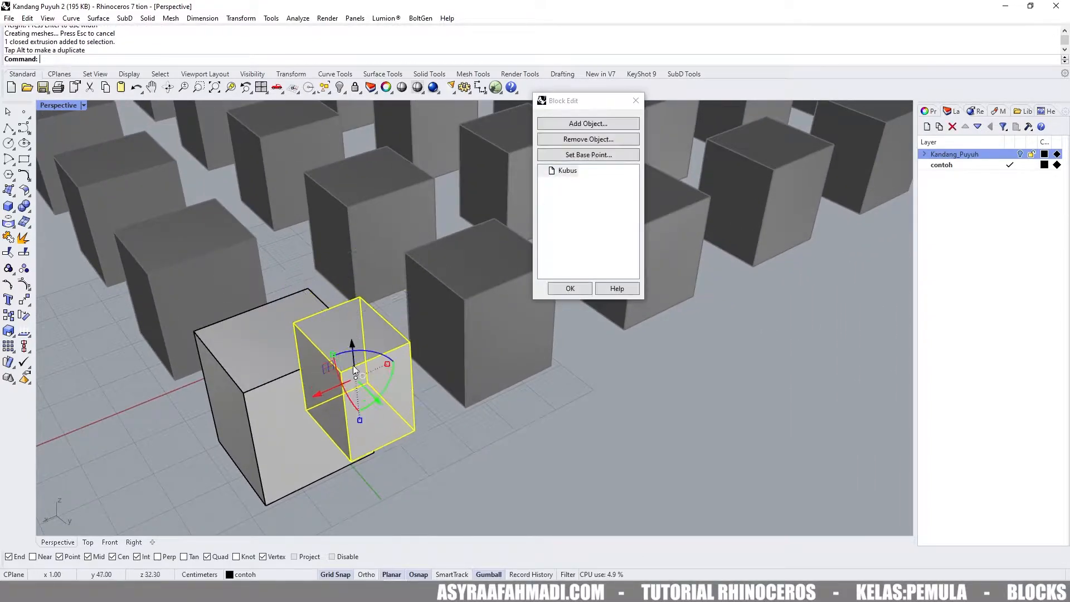
pyautogui.moveTo(377, 403); pyautogui.dragTo(347, 374)
pyautogui.moveTo(284, 361); pyautogui.dragTo(306, 354)
pyautogui.moveTo(344, 307); pyautogui.dragTo(347, 322)
pyautogui.moveTo(339, 356); pyautogui.dragTo(357, 346, button='right')
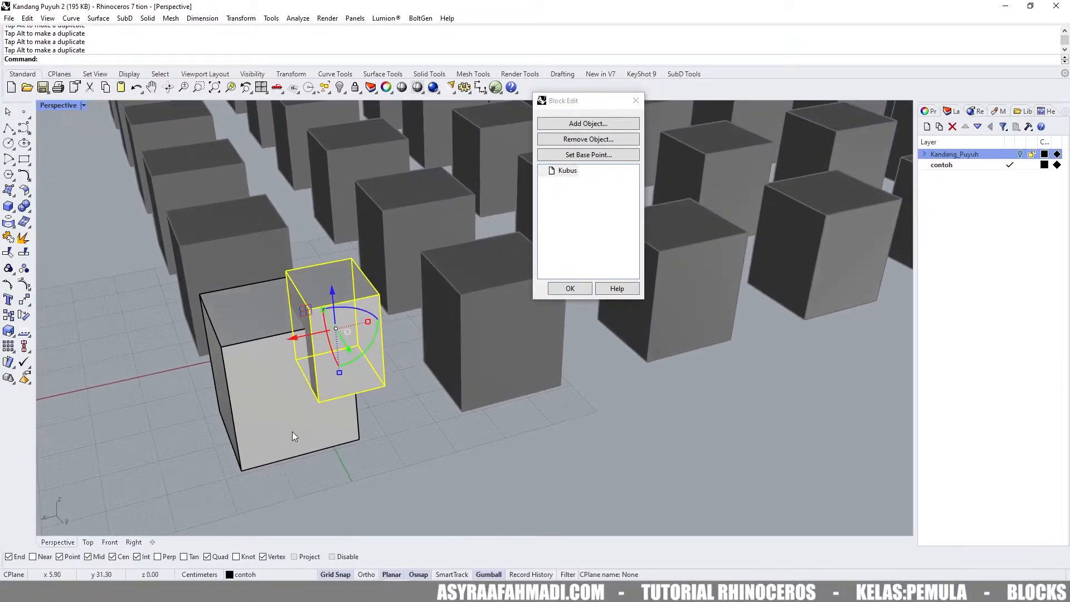
# Subtract the smaller box from the cube with a Boolean difference to notch its upper corner.
pyautogui.click(292, 432)
pyautogui.moveTo(292, 431); pyautogui.dragTo(382, 352, button='right')
pyautogui.click(31, 212)
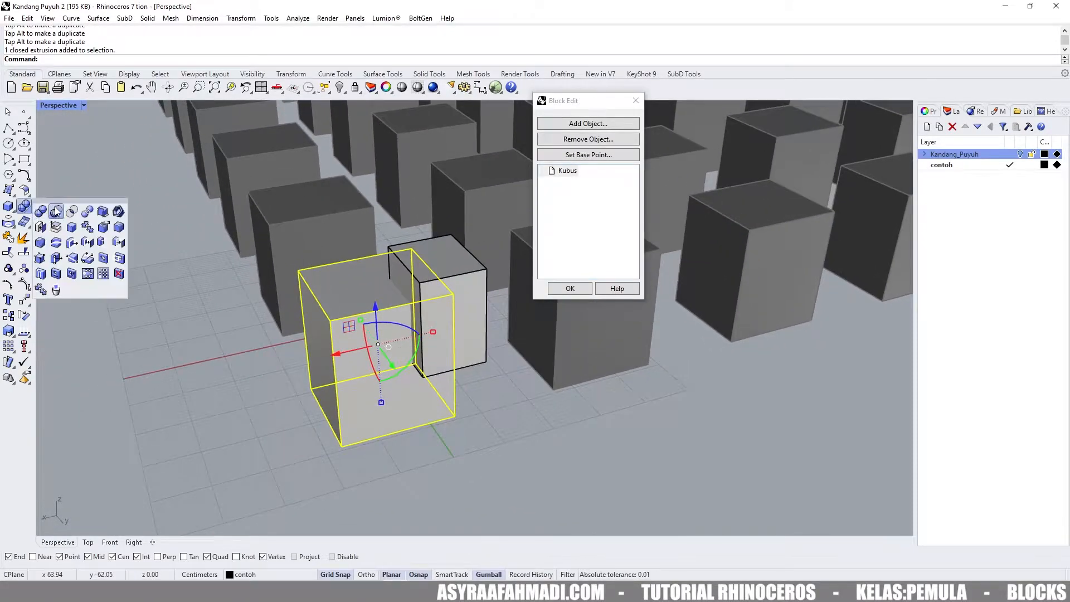
pyautogui.click(57, 214)
pyautogui.click(464, 290)
pyautogui.rightClick(501, 384)
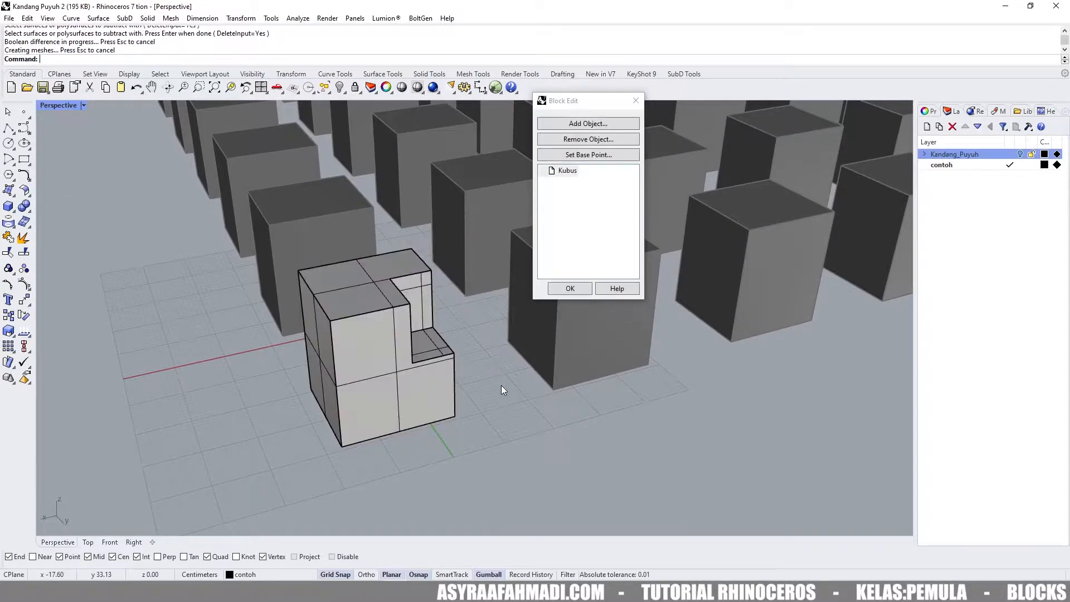
pyautogui.moveTo(502, 385); pyautogui.dragTo(417, 386, button='right')
# Chamfer all edges of the notched cube with a distance of 1 and finish editing the Kubus block.
pyautogui.click(439, 308)
pyautogui.moveTo(440, 312); pyautogui.dragTo(531, 390, button='right')
pyautogui.press('Escape')
pyautogui.write('ChamferEdge')
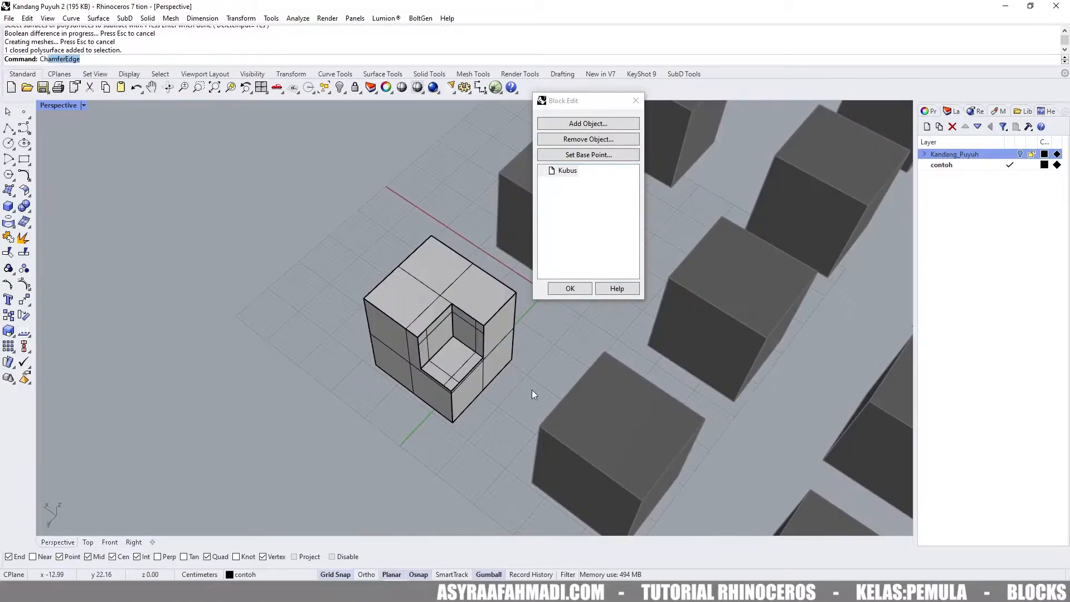
pyautogui.press('Return')
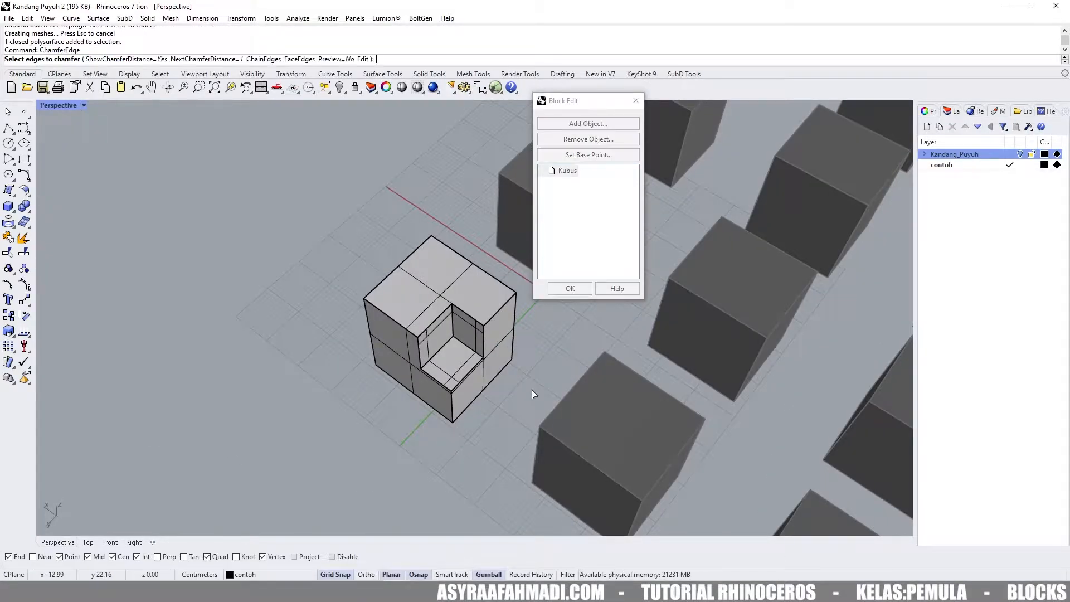
pyautogui.moveTo(328, 217); pyautogui.dragTo(564, 440)
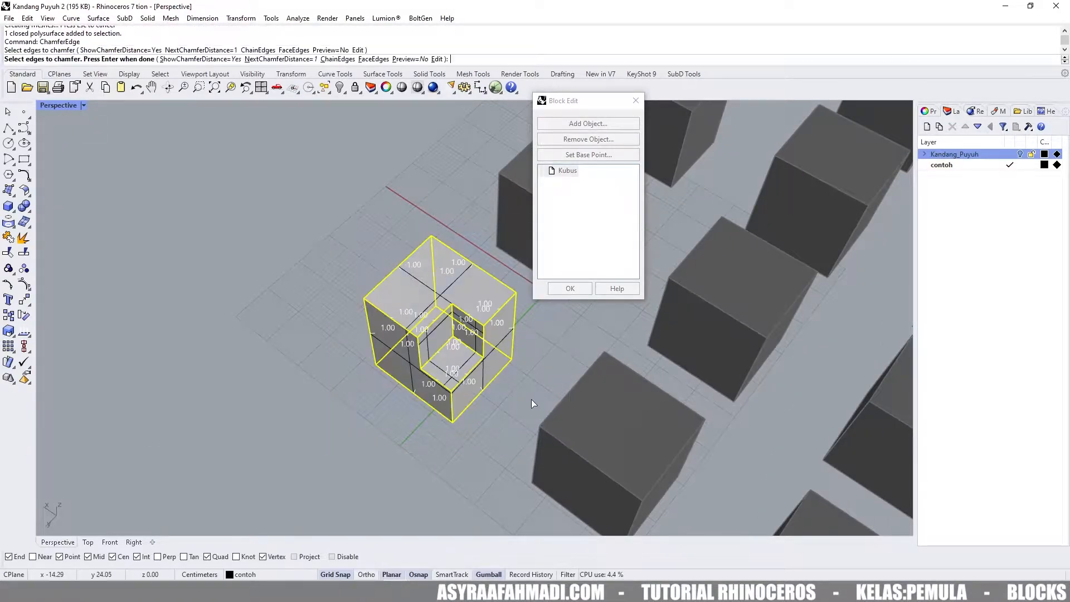
pyautogui.press('Return')
pyautogui.press('Return')
pyautogui.moveTo(531, 399); pyautogui.dragTo(456, 299, button='right')
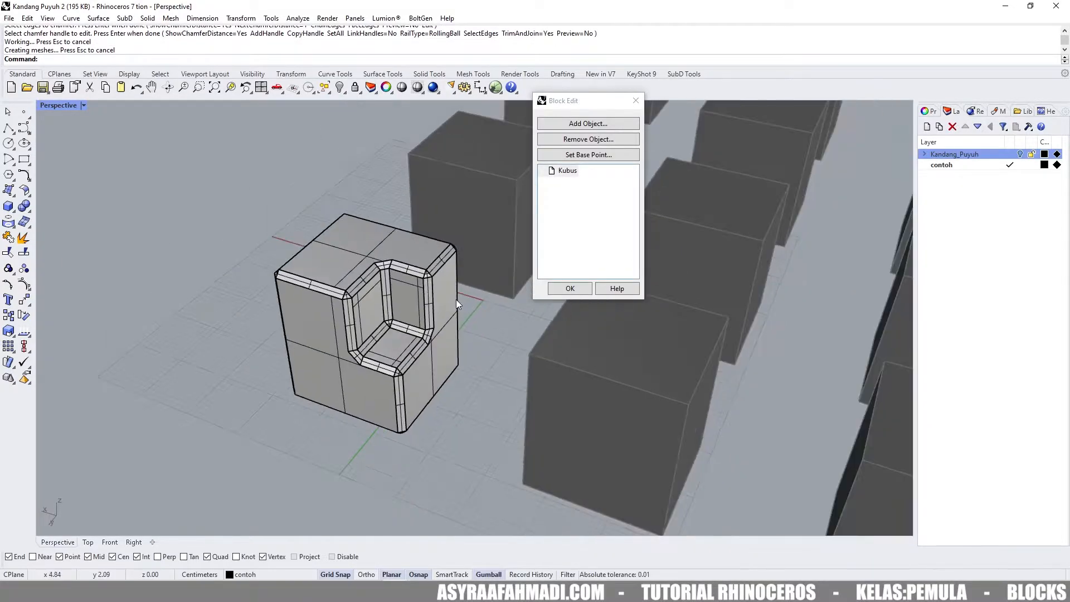
pyautogui.click(570, 288)
# Examine the notch and chamfers across all arrayed Kubus instances, close up and from afar, and select the whole array.
pyautogui.scroll(-5, 536, 279)
pyautogui.scroll(8, 536, 273)
pyautogui.scroll(-8, 535, 263)
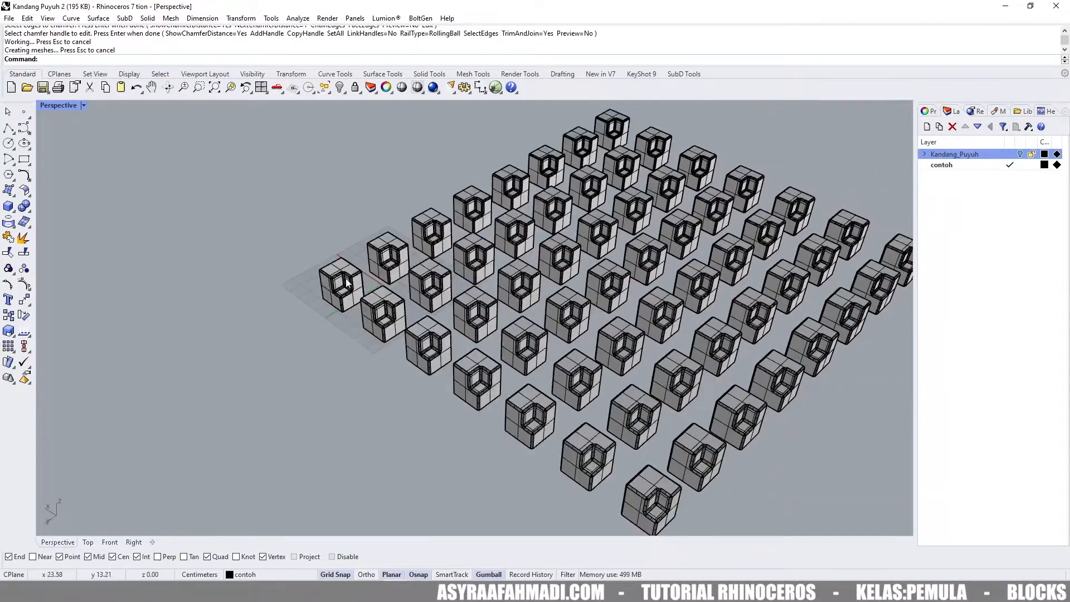
pyautogui.scroll(8, 359, 278)
pyautogui.scroll(-5, 402, 264)
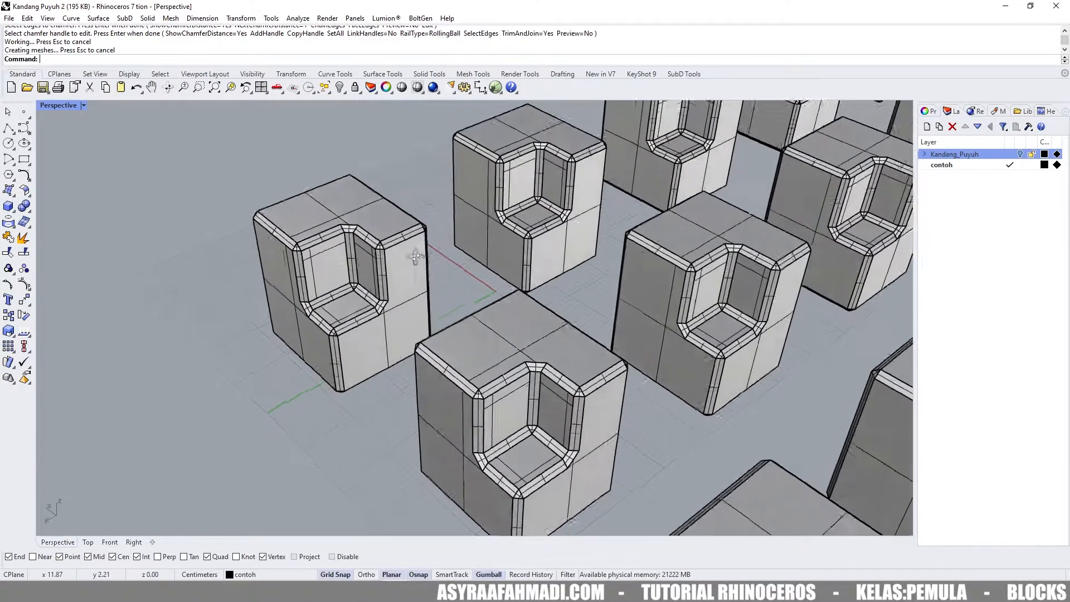
pyautogui.keyDown('shift'); pyautogui.moveTo(402, 294); pyautogui.dragTo(435, 267, button='right'); pyautogui.keyUp('shift')
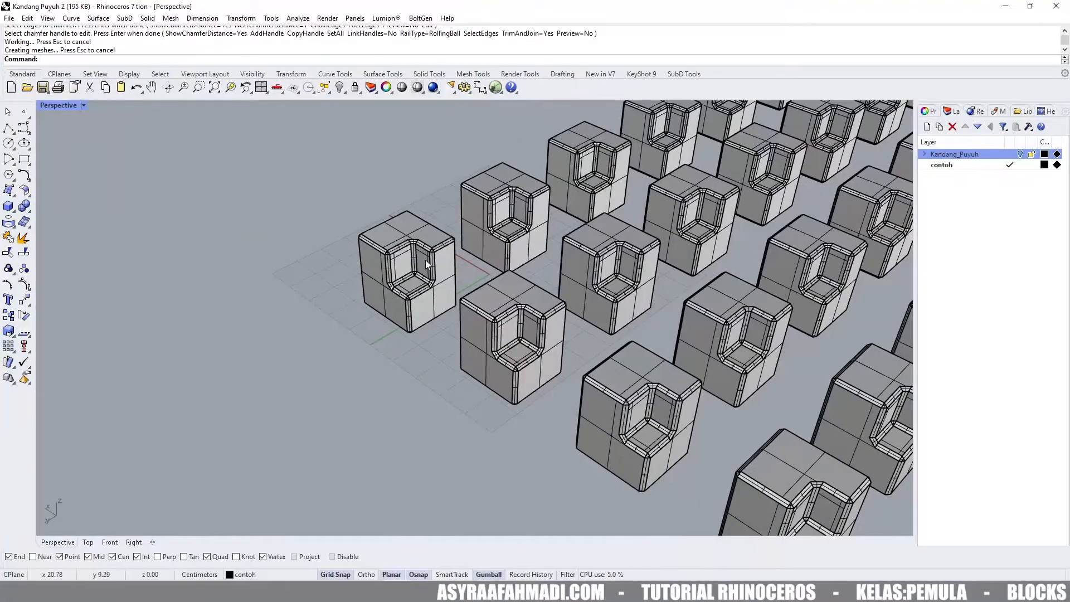
pyautogui.scroll(-8, 426, 261)
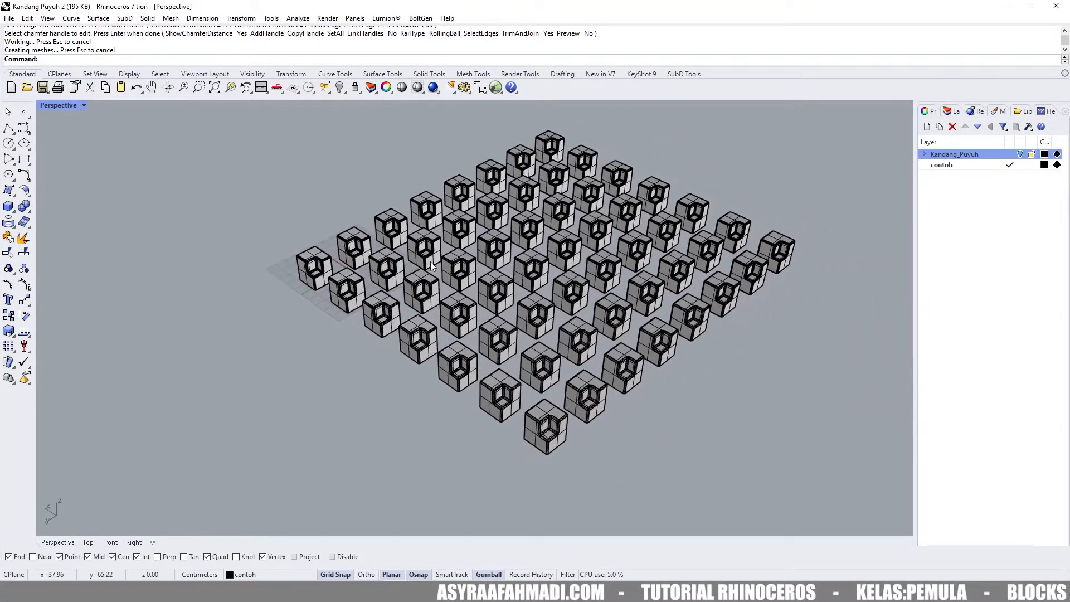
pyautogui.scroll(-2, 436, 264)
pyautogui.moveTo(274, 136); pyautogui.dragTo(778, 430)
pyautogui.press('Escape')
pyautogui.scroll(10, 534, 326)
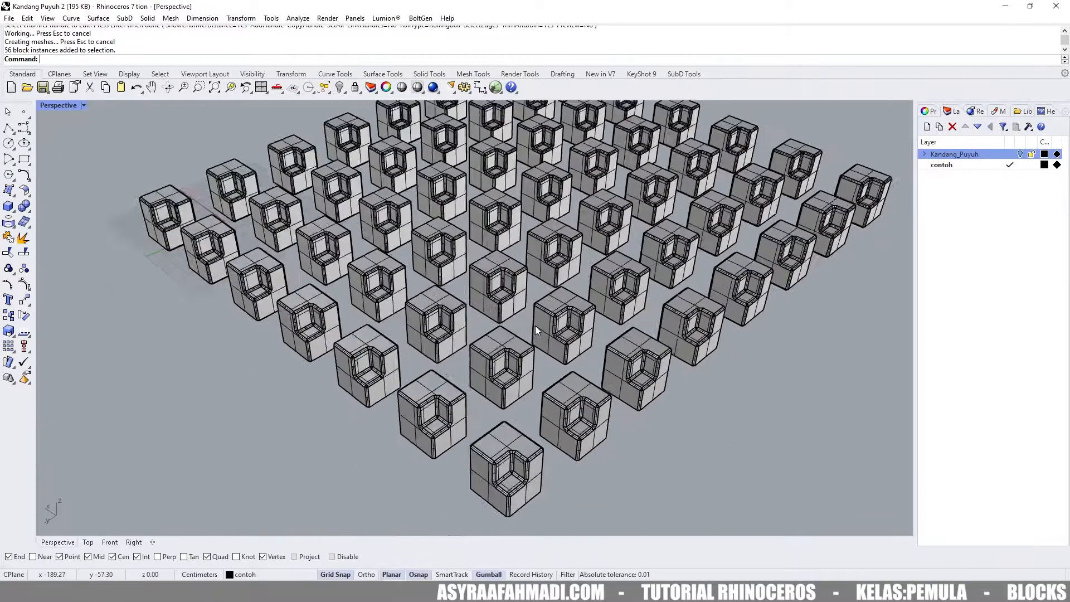
# Select the single Kubus instance near the grid origin and inspect its notch and chamfered edges up close.
pyautogui.scroll(5, 459, 308)
pyautogui.moveTo(524, 307); pyautogui.dragTo(454, 305, button='right')
pyautogui.click(500, 287)
pyautogui.scroll(5, 477, 269)
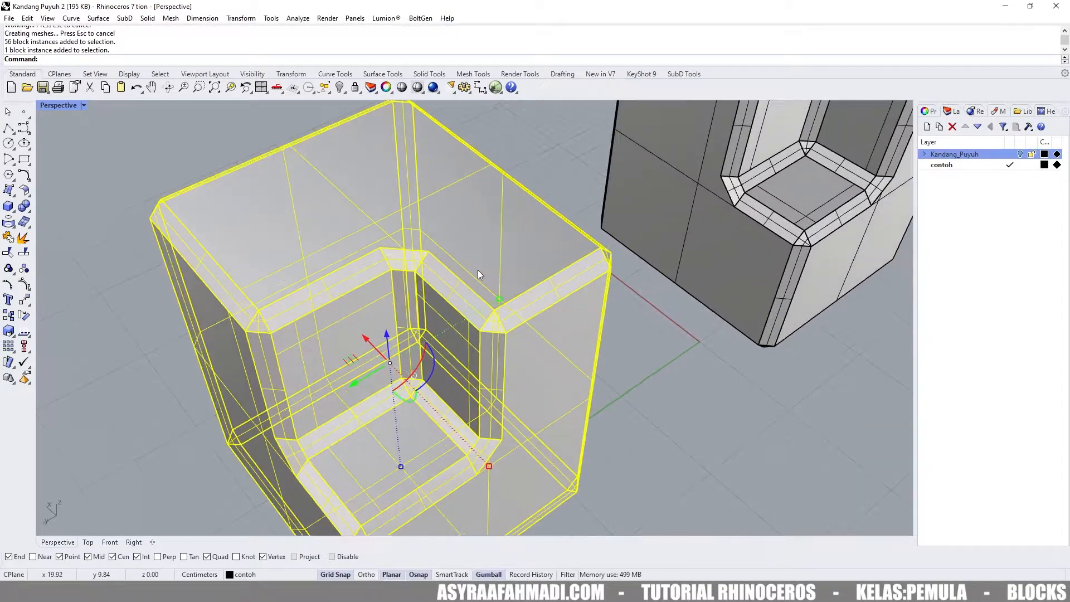
pyautogui.scroll(-3, 534, 340)
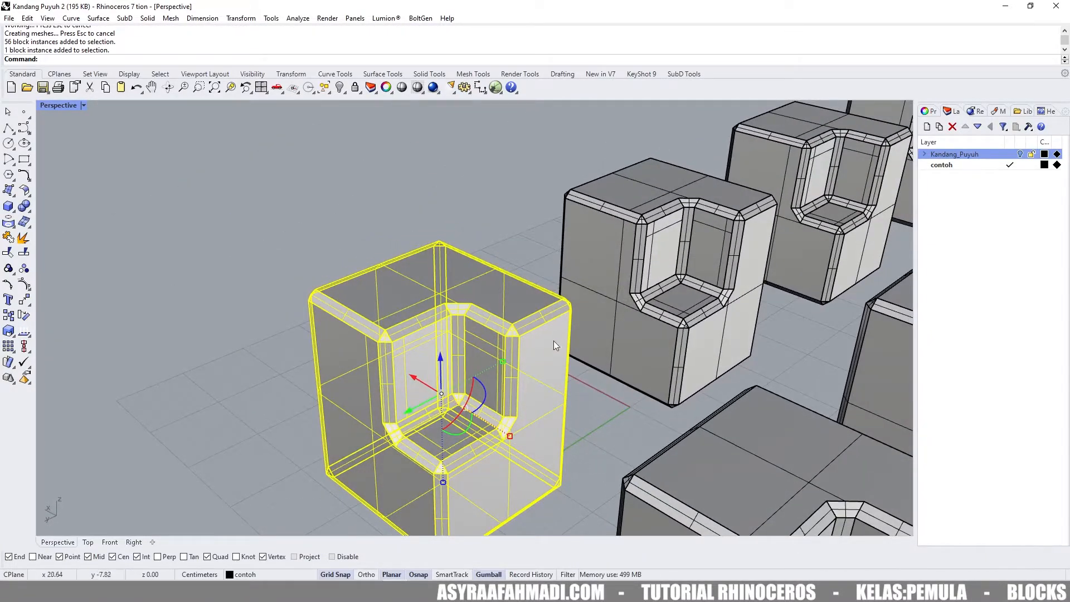
pyautogui.scroll(-3, 563, 338)
# Display the Kandang_Puyuh cage model again and select several of its block instances to examine the stacked tiers.
pyautogui.hotkey('ctrl', 'z')
pyautogui.hotkey('ctrl', 'z')
pyautogui.scroll(-5, 684, 247)
pyautogui.moveTo(580, 288); pyautogui.dragTo(533, 234, button='right')
pyautogui.scroll(2, 476, 229)
pyautogui.click(476, 229)
pyautogui.click(508, 221)
pyautogui.click(502, 238)
pyautogui.click(559, 228)
pyautogui.click(427, 190)
pyautogui.scroll(3, 487, 159)
pyautogui.scroll(3, 455, 191)
pyautogui.scroll(-1, 455, 193)
pyautogui.keyDown('shift'); pyautogui.moveTo(455, 193); pyautogui.dragTo(520, 183, button='right'); pyautogui.keyUp('shift')
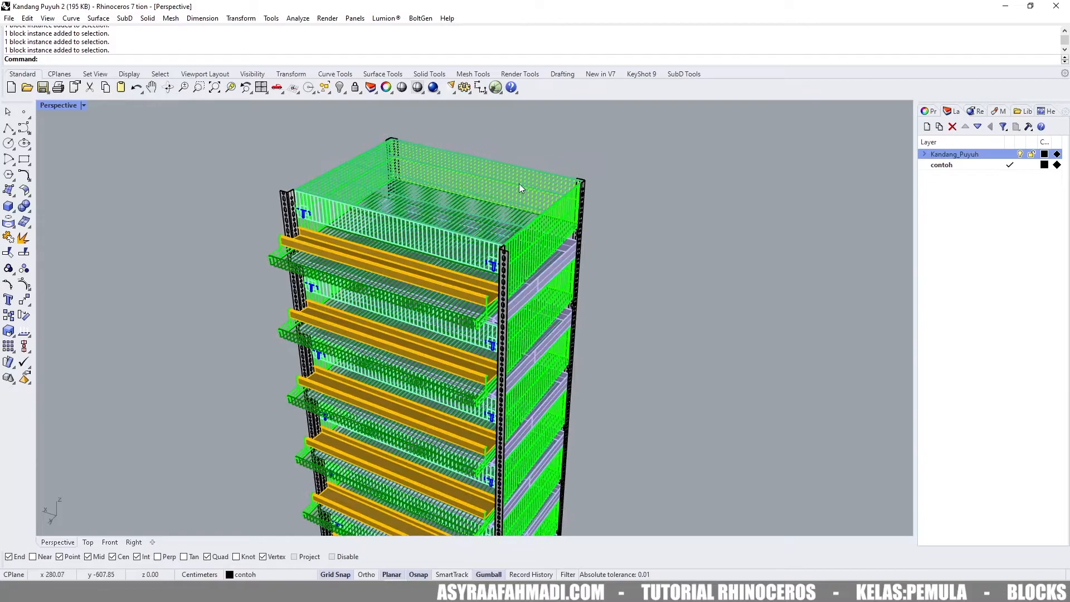
# Open the cage's top-tier block in its source file Desain Kandang.3dm and select the cage's side wire panel.
pyautogui.scroll(3, 514, 180)
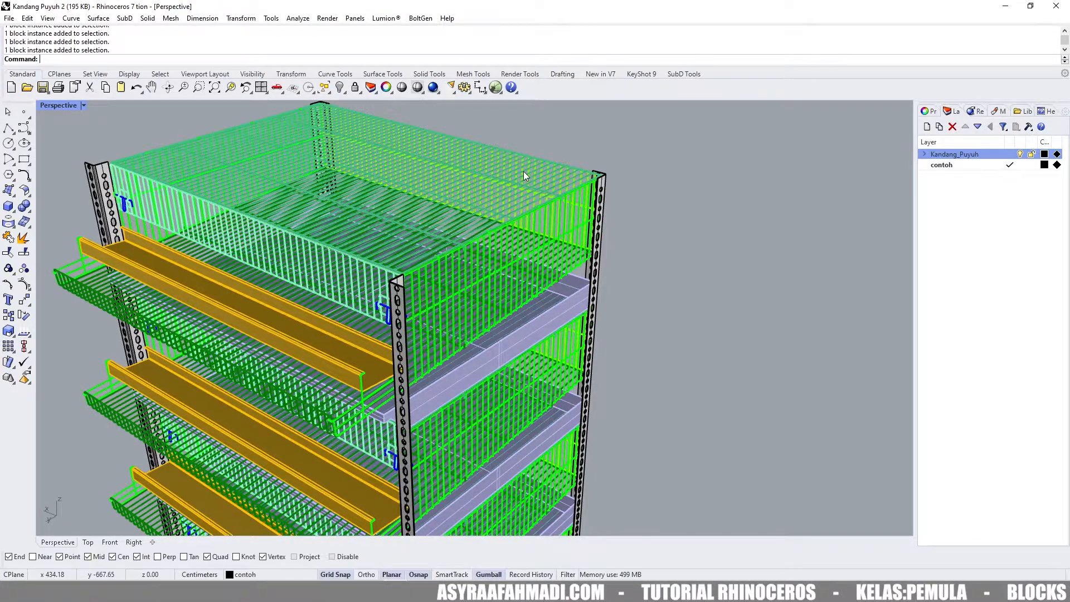
pyautogui.doubleClick(523, 172)
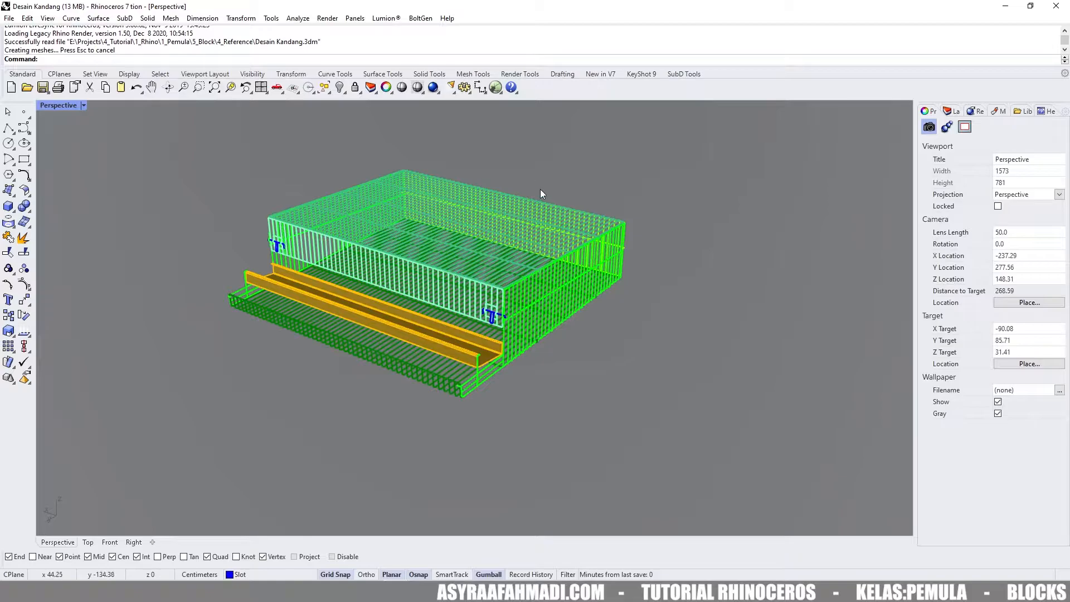
pyautogui.scroll(5, 526, 199)
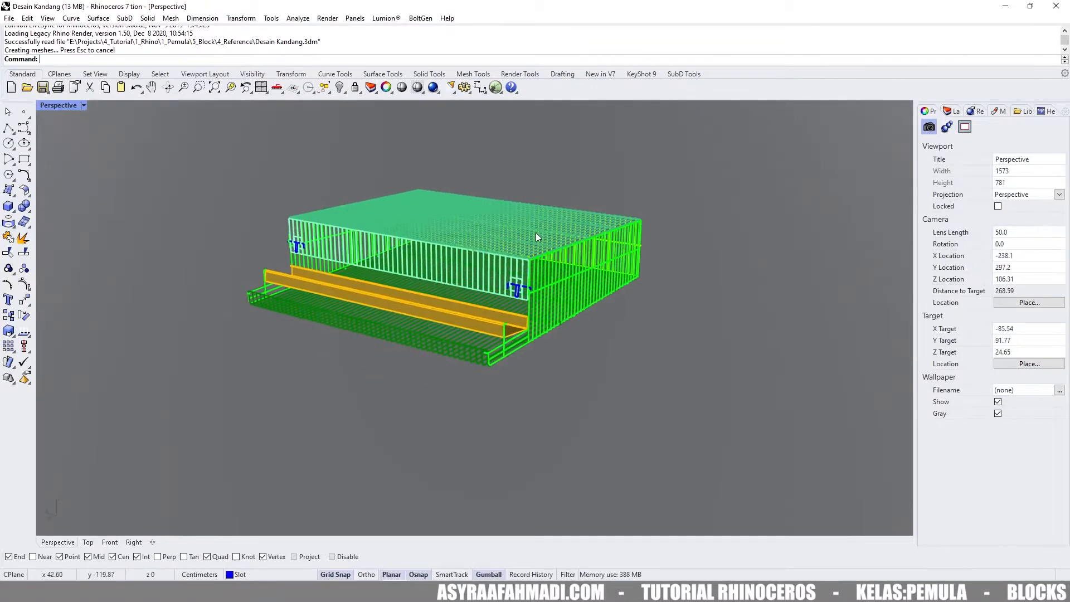
pyautogui.scroll(-2, 539, 230)
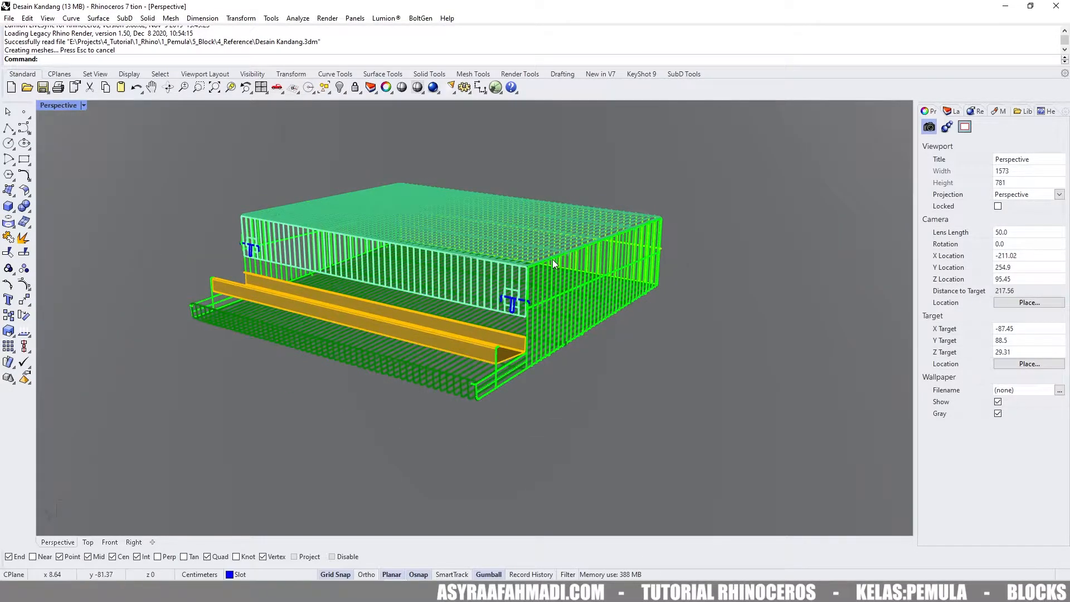
pyautogui.scroll(4, 627, 255)
pyautogui.scroll(-4, 642, 254)
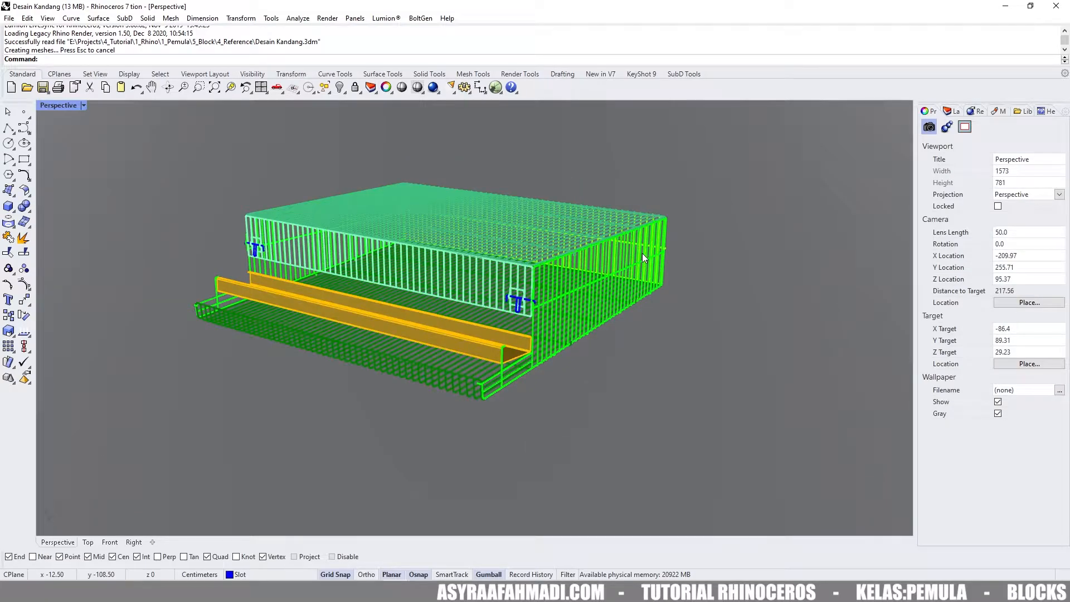
pyautogui.click(641, 266)
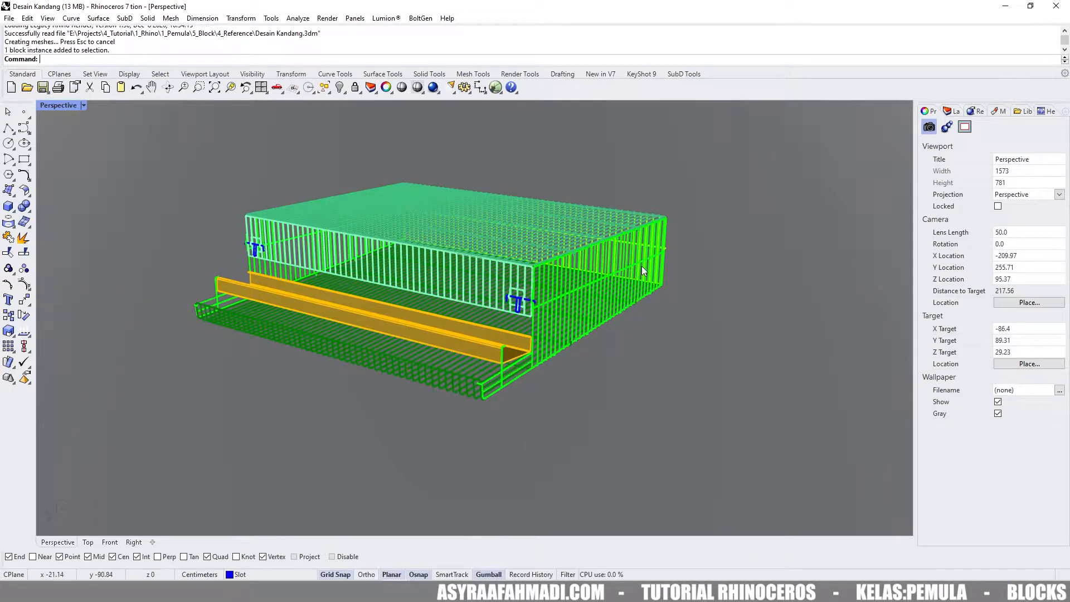
# Select the cage's right wall block and open it in its own source file, Dinding Kanan.3dm.
pyautogui.click(706, 242)
pyautogui.moveTo(647, 253); pyautogui.dragTo(621, 266, button='right')
pyautogui.click(637, 258)
pyautogui.scroll(5, 608, 258)
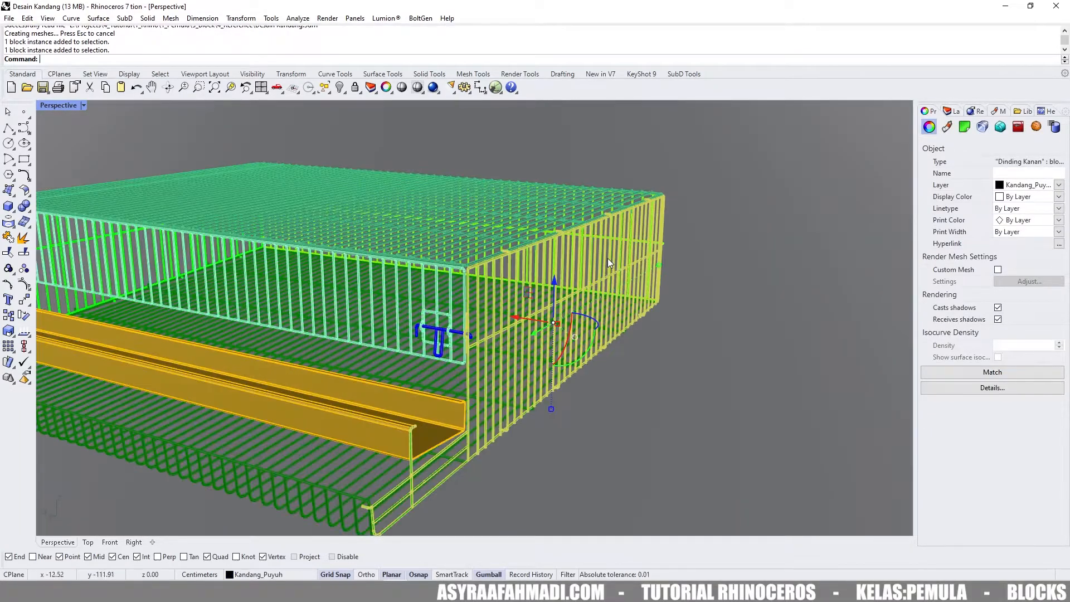
pyautogui.click(490, 284)
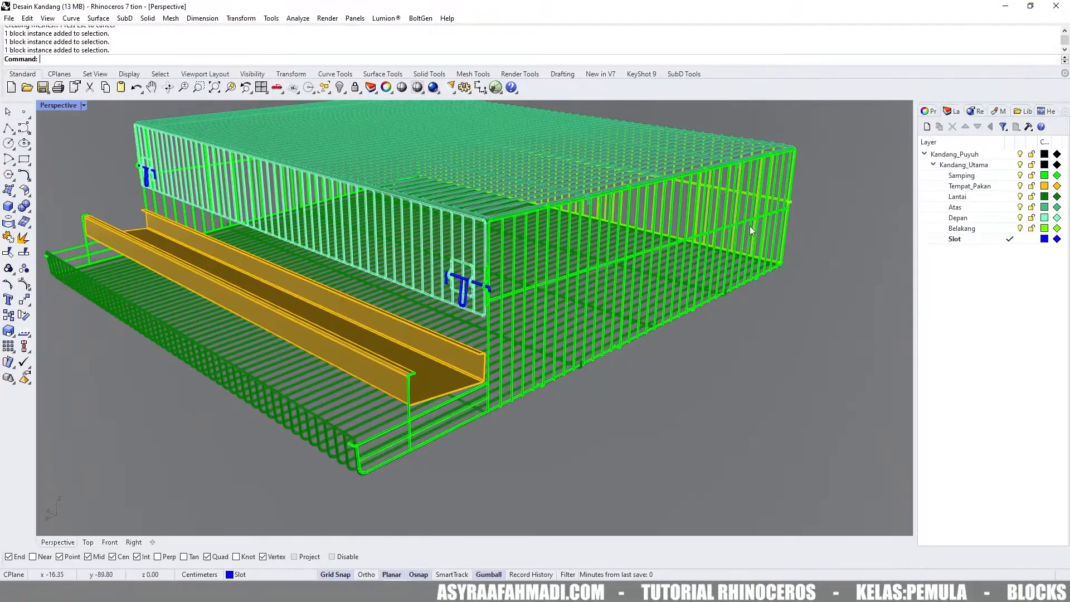
pyautogui.scroll(3, 590, 253)
pyautogui.doubleClick(600, 246)
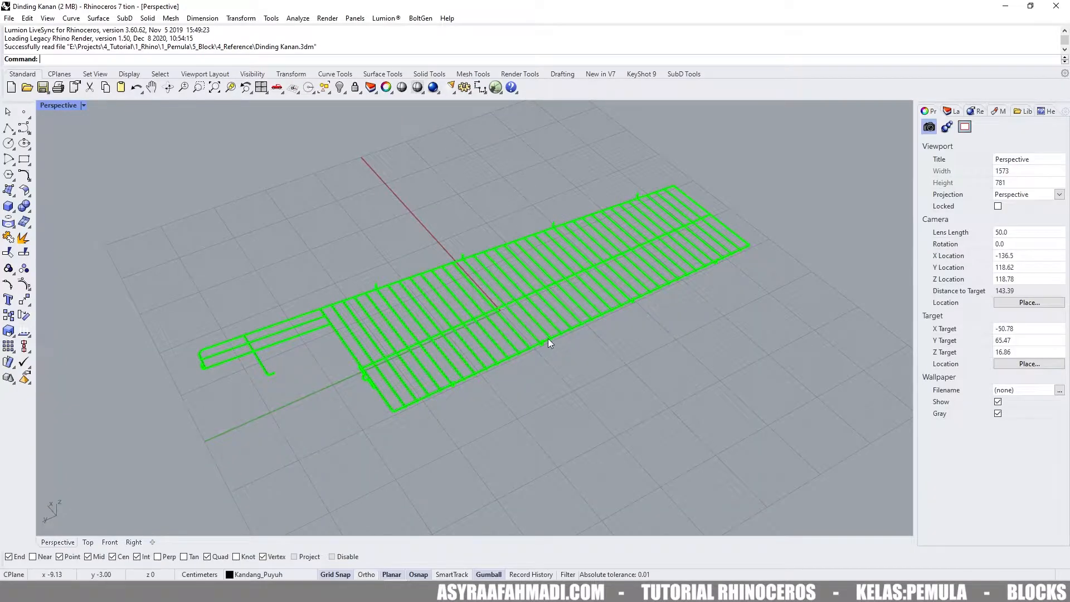
# Examine the wire grid of the Dinding Kanan wall panel and close its file.
pyautogui.moveTo(547, 339); pyautogui.dragTo(536, 289, button='right')
pyautogui.moveTo(405, 287); pyautogui.dragTo(602, 296, button='right')
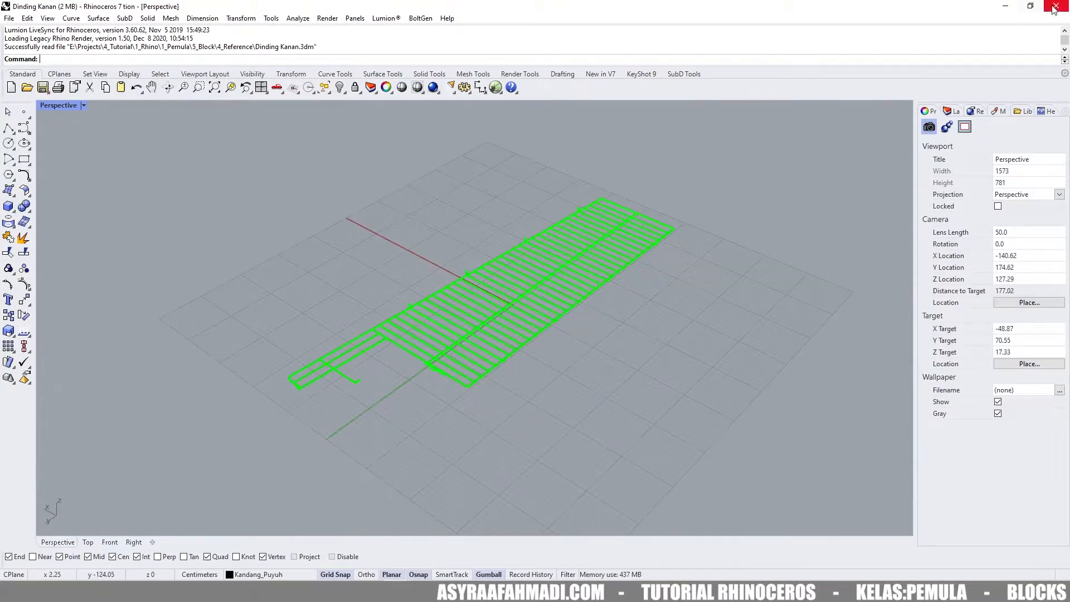
pyautogui.click(1054, 8)
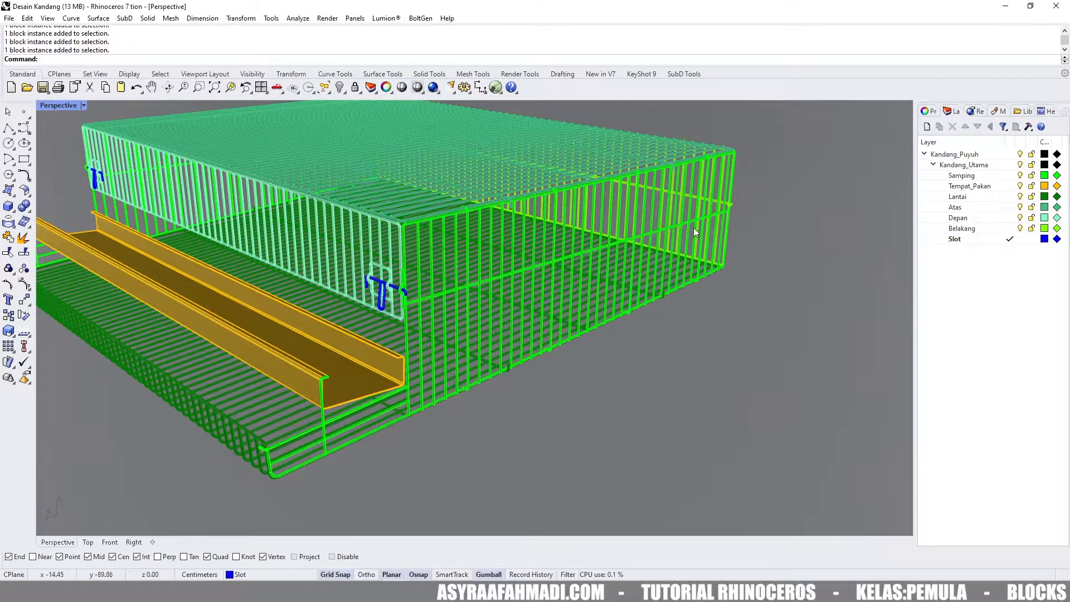
# Make Tempat_Pakan the current layer and draw a box inside the near end of the feed trough.
pyautogui.moveTo(670, 237); pyautogui.dragTo(636, 257, button='right')
pyautogui.click(9, 206)
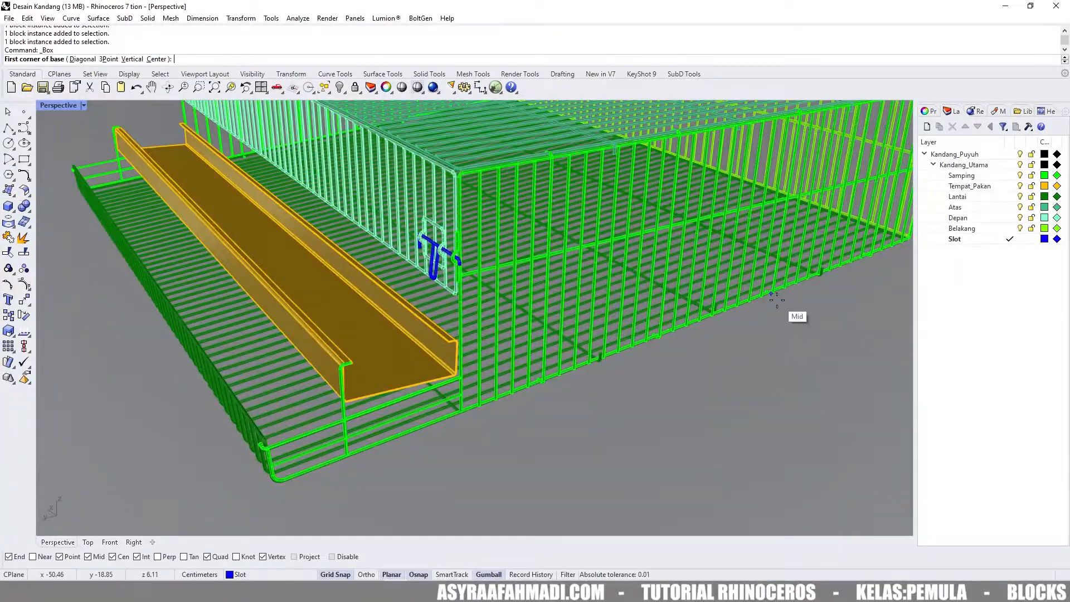
pyautogui.click(1015, 187)
pyautogui.scroll(4, 375, 354)
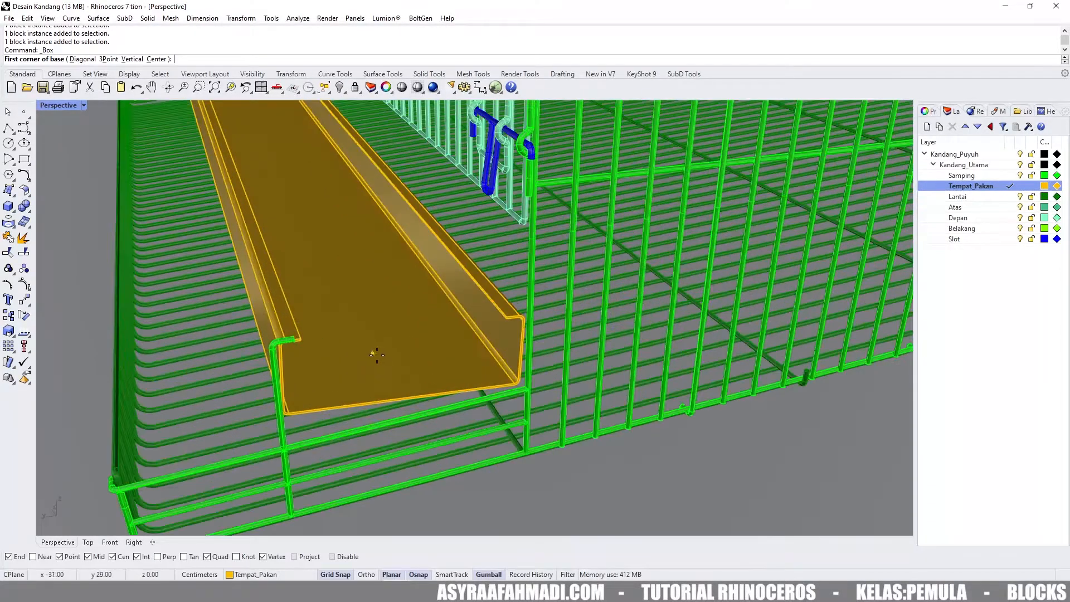
pyautogui.moveTo(375, 355); pyautogui.dragTo(459, 352, button='right')
pyautogui.scroll(2, 269, 385)
pyautogui.click(262, 390)
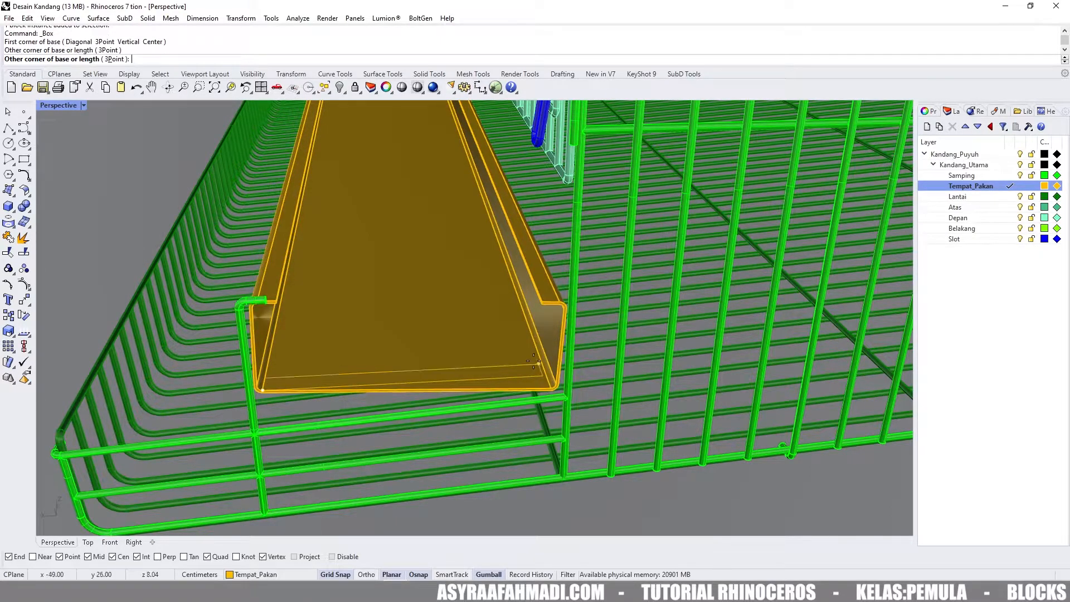
pyautogui.click(495, 235)
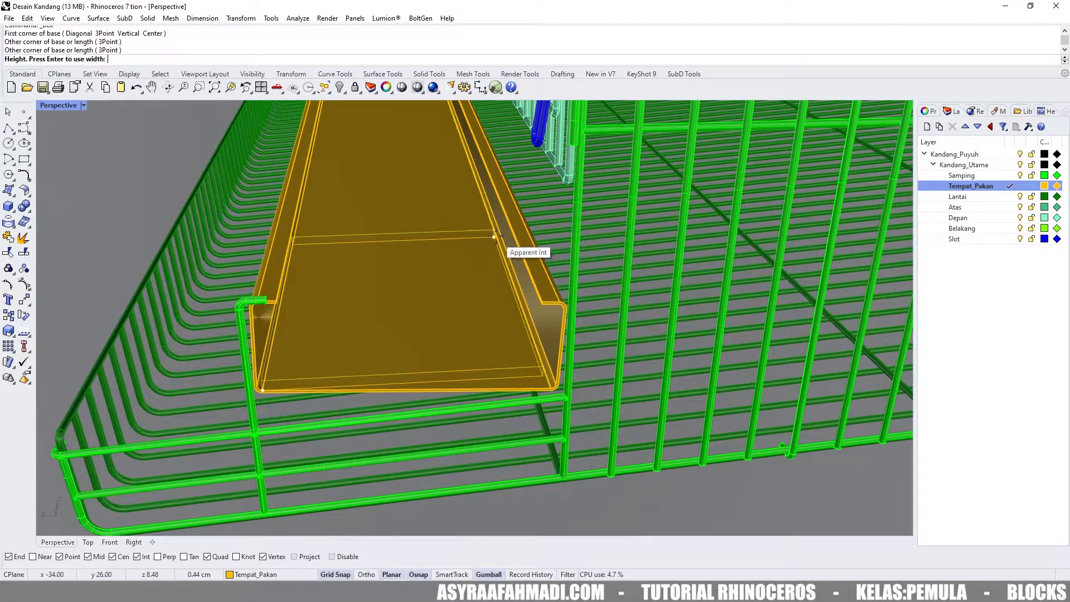
pyautogui.click(451, 215)
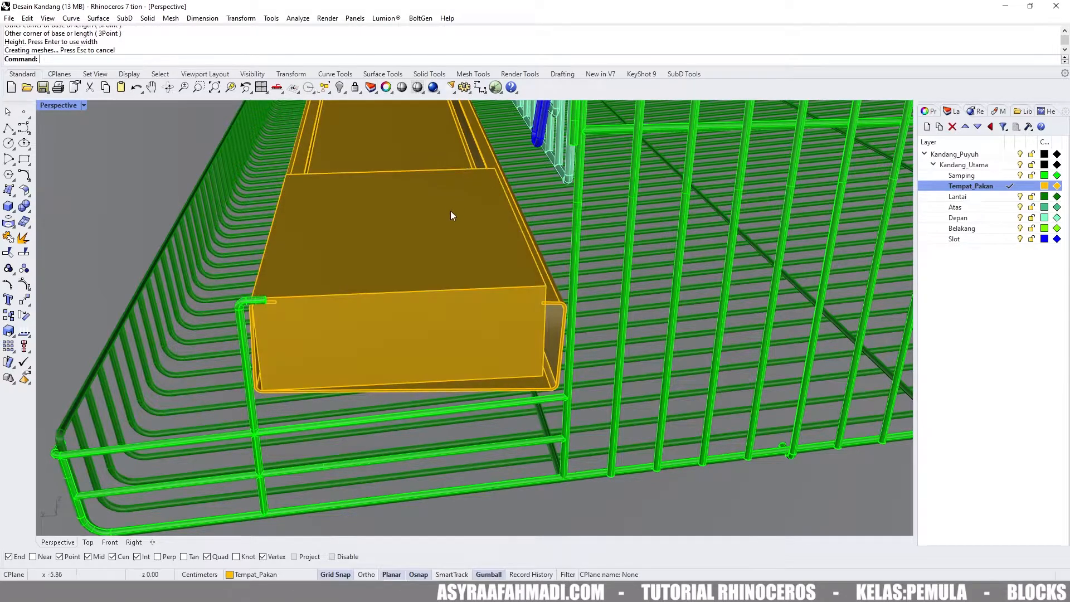
# Move and scale the new box with the gumball so it is smaller and sits farther back and higher in the trough.
pyautogui.moveTo(450, 210); pyautogui.dragTo(459, 270, button='right')
pyautogui.click(460, 273)
pyautogui.moveTo(456, 255); pyautogui.dragTo(426, 262)
pyautogui.moveTo(489, 357); pyautogui.dragTo(402, 305)
pyautogui.moveTo(353, 276); pyautogui.dragTo(403, 268)
pyautogui.keyDown('shift'); pyautogui.moveTo(403, 267); pyautogui.dragTo(510, 321, button='right'); pyautogui.keyUp('shift')
pyautogui.moveTo(461, 295); pyautogui.dragTo(394, 259, button='right')
pyautogui.moveTo(391, 260); pyautogui.dragTo(390, 247)
pyautogui.moveTo(460, 270); pyautogui.dragTo(549, 301, button='right')
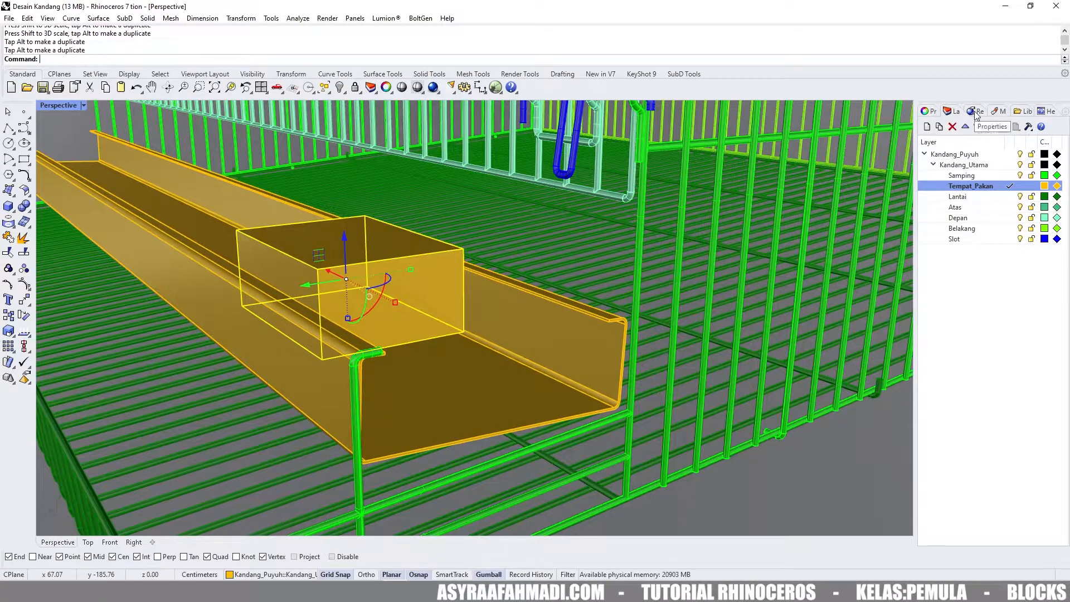
# Set the box's display color to Magenta, deselect it and check it within the cage.
pyautogui.click(928, 112)
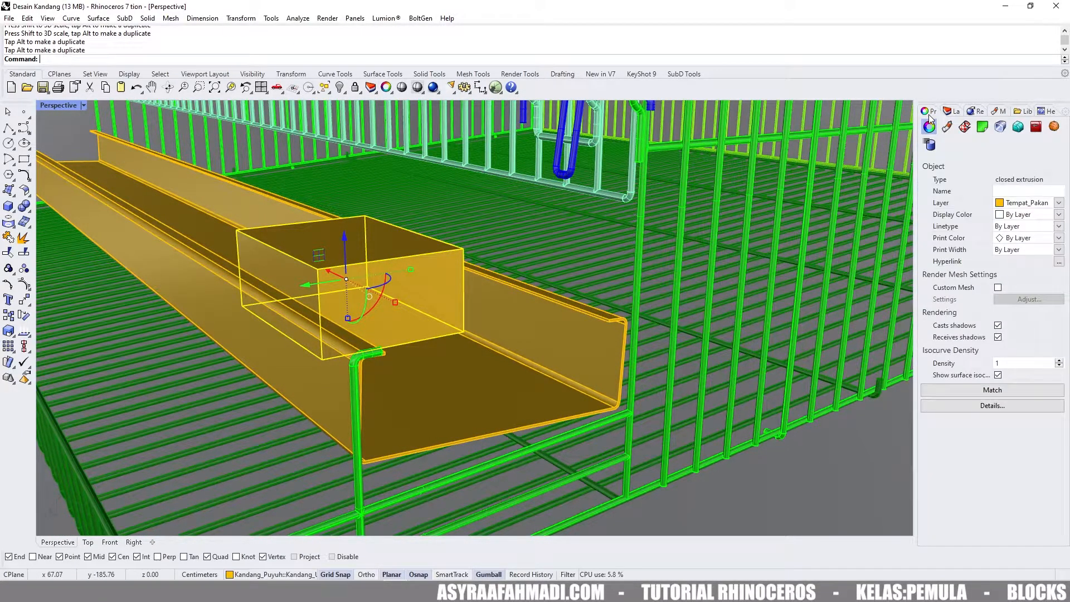
pyautogui.click(1001, 217)
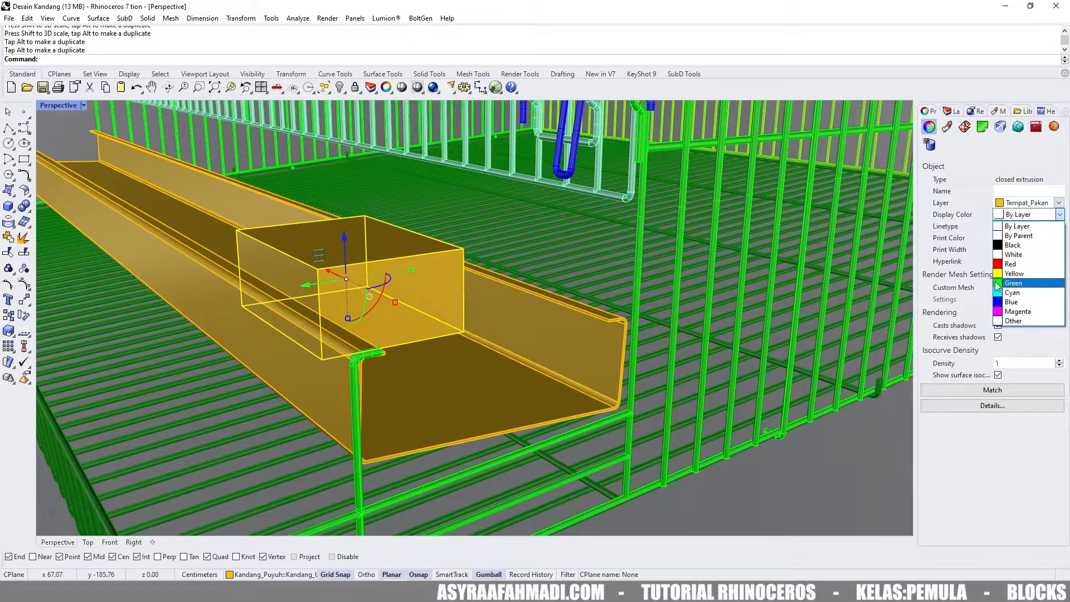
pyautogui.click(1001, 313)
pyautogui.moveTo(618, 323); pyautogui.dragTo(480, 329, button='right')
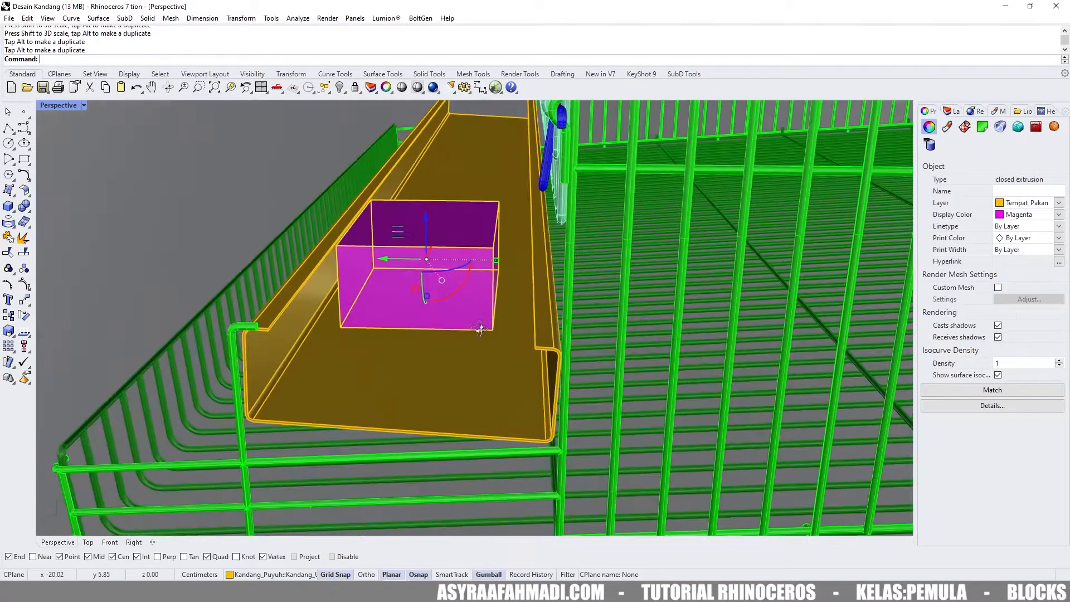
pyautogui.scroll(-5, 506, 330)
pyautogui.click(279, 238)
pyautogui.moveTo(279, 239); pyautogui.dragTo(504, 263, button='right')
pyautogui.scroll(-3, 503, 263)
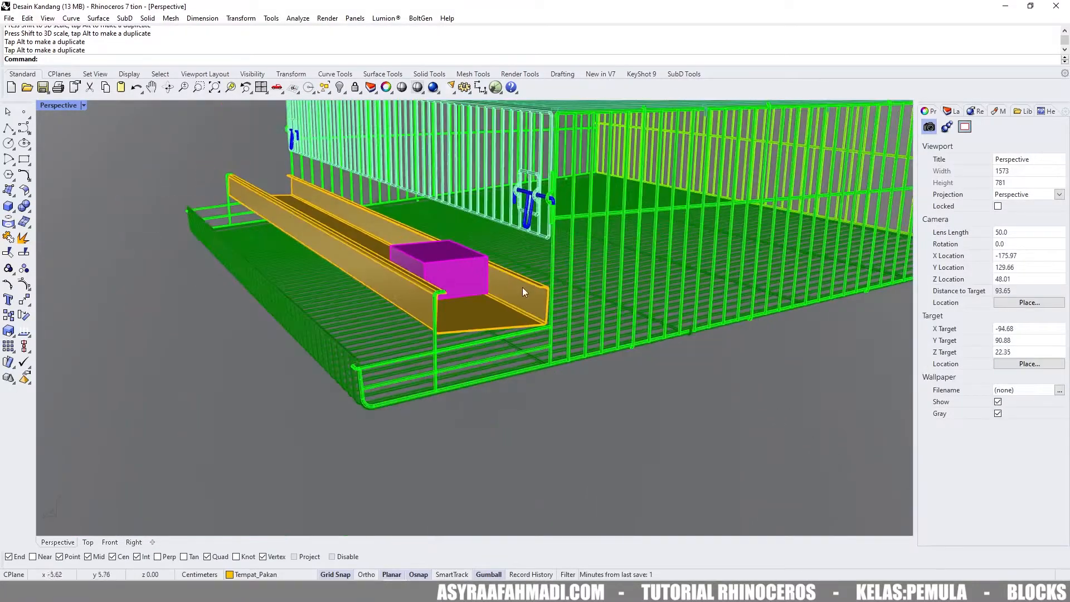
# Save Desain Kandang.3dm and close it to return to the stacked cage model in Kandang Puyuh 2.
pyautogui.hotkey('ctrl', 's')
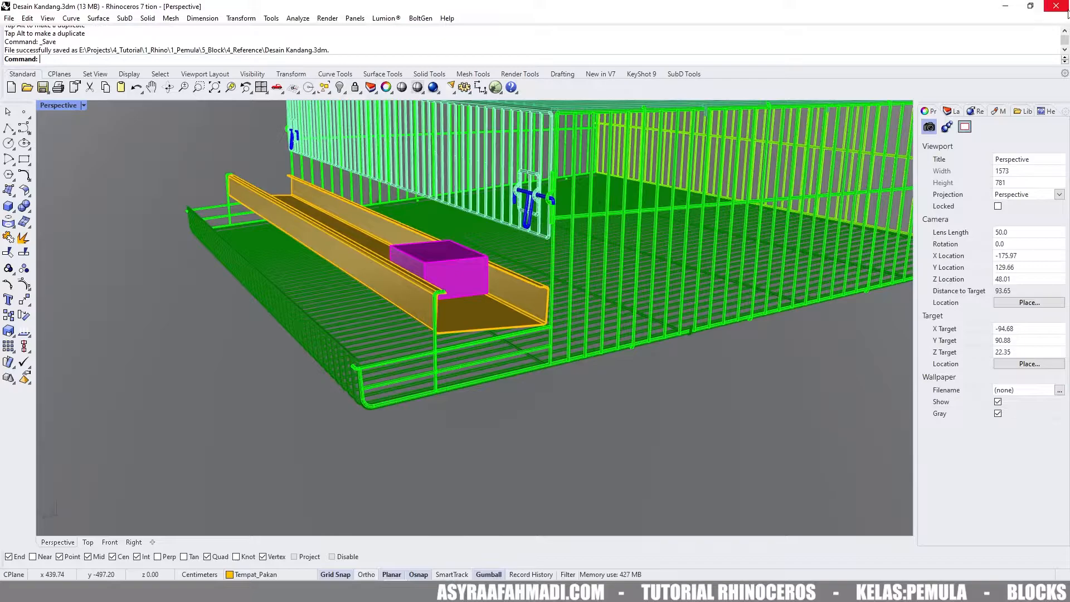
pyautogui.click(1058, 7)
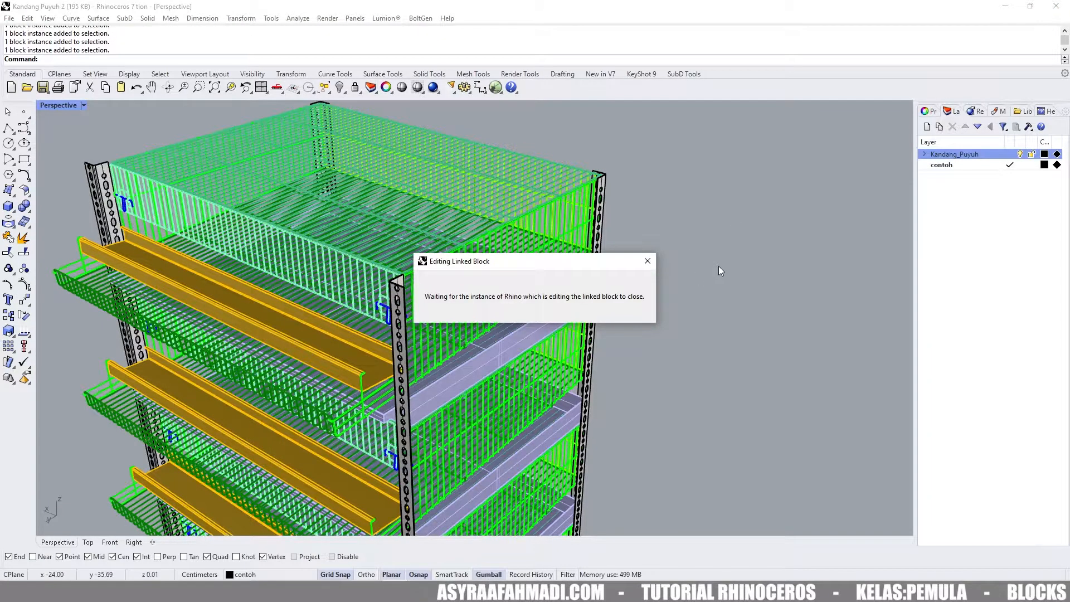
pyautogui.click(648, 261)
# Examine the magenta box in the feed troughs of the rack's tiers, close up and from the side.
pyautogui.moveTo(559, 255); pyautogui.dragTo(608, 254, button='right')
pyautogui.scroll(-3, 579, 212)
pyautogui.moveTo(550, 192); pyautogui.dragTo(556, 169, button='right')
pyautogui.click(556, 168)
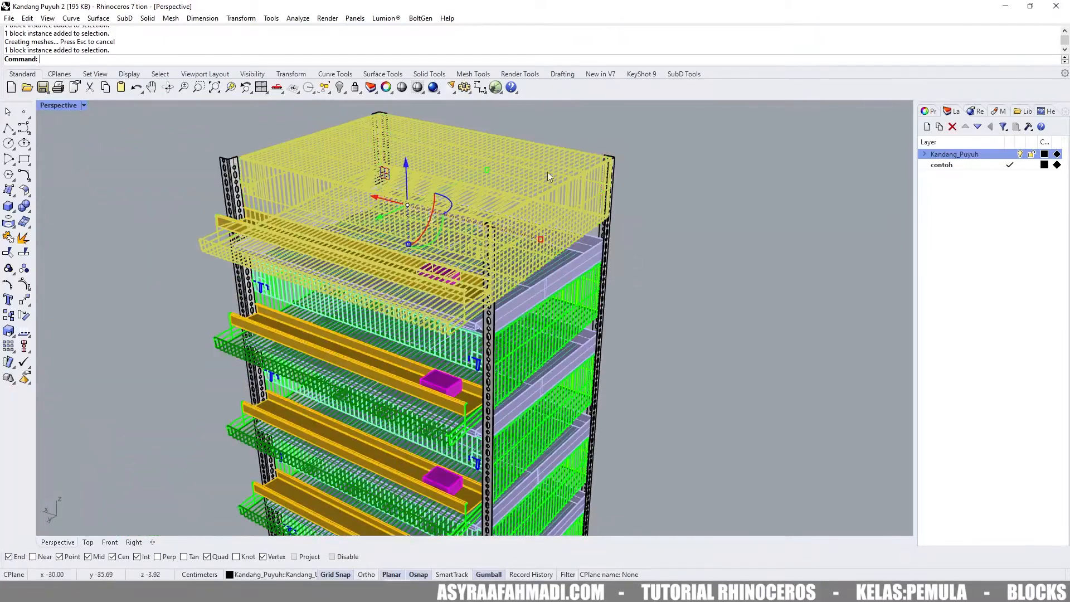
pyautogui.click(665, 170)
pyautogui.moveTo(664, 170); pyautogui.dragTo(546, 175, button='right')
pyautogui.scroll(-3, 502, 178)
pyautogui.scroll(6, 432, 188)
pyautogui.click(269, 183)
pyautogui.click(207, 128)
pyautogui.moveTo(267, 183); pyautogui.dragTo(285, 209, button='right')
pyautogui.scroll(4, 193, 200)
pyautogui.scroll(-8, 356, 243)
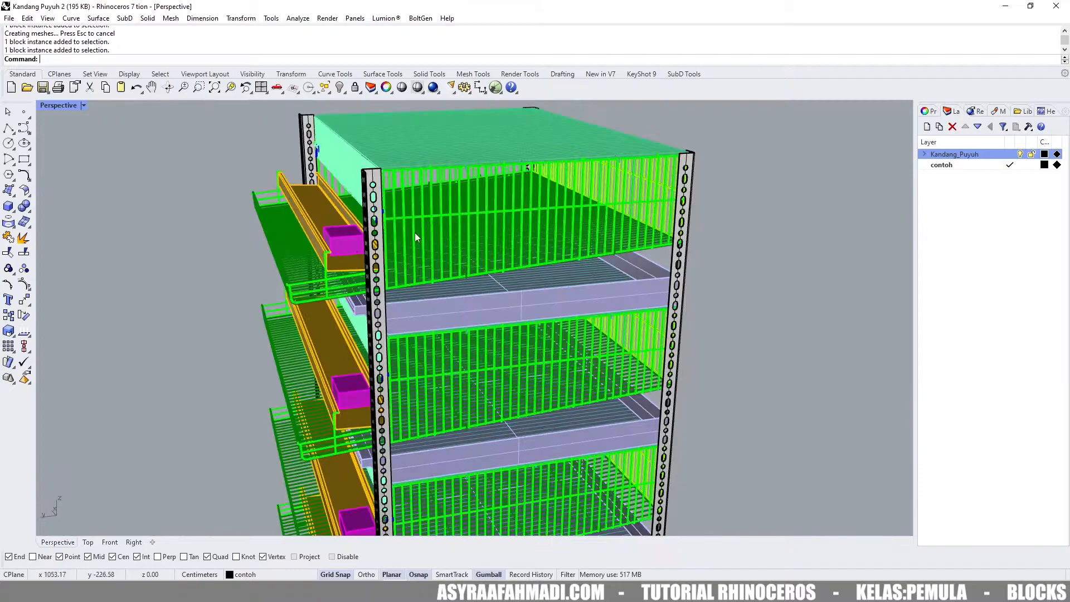
# Select the top-tier cage block and inspect the magenta boxes down the full height of the rack.
pyautogui.moveTo(410, 231); pyautogui.dragTo(583, 310, button='right')
pyautogui.scroll(-4, 583, 310)
pyautogui.scroll(2, 604, 221)
pyautogui.moveTo(637, 230); pyautogui.dragTo(647, 196, button='right')
pyautogui.click(604, 171)
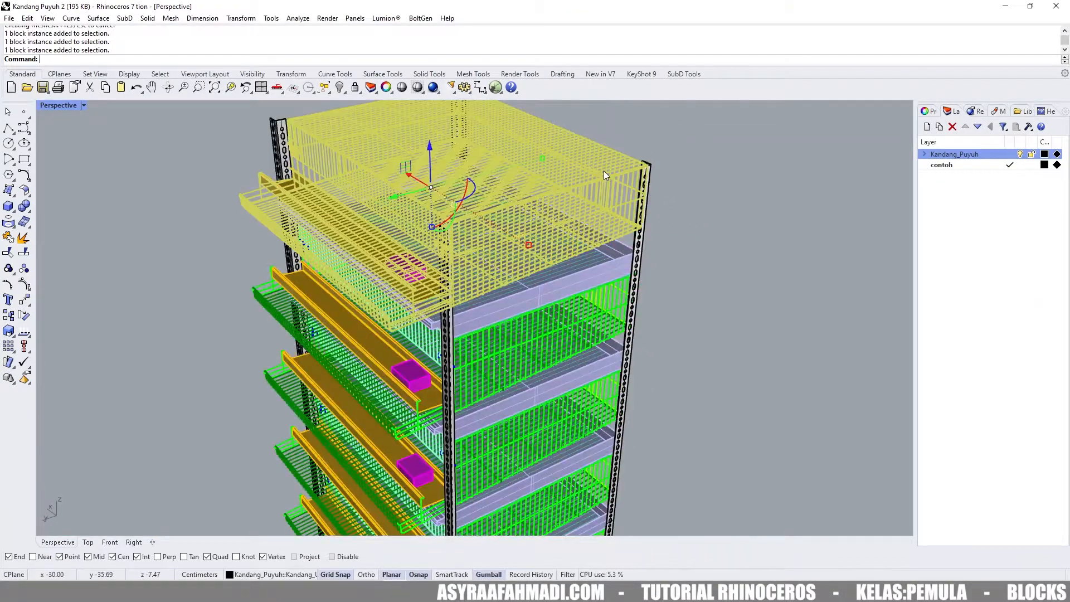
pyautogui.scroll(-2, 608, 211)
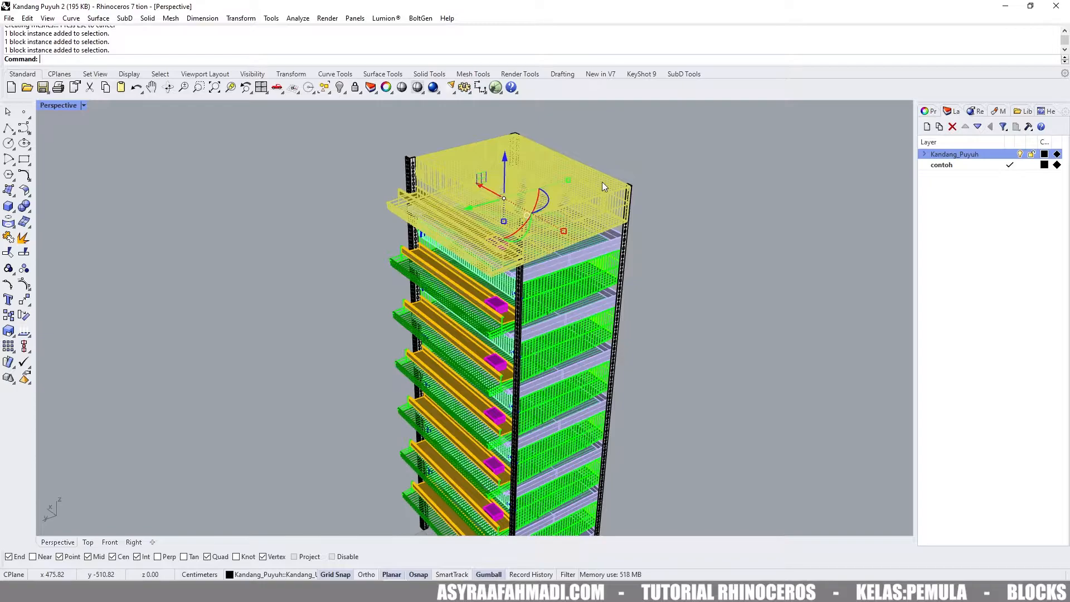
pyautogui.scroll(-4, 602, 182)
pyautogui.moveTo(602, 182); pyautogui.dragTo(640, 195, button='right')
pyautogui.click(644, 192)
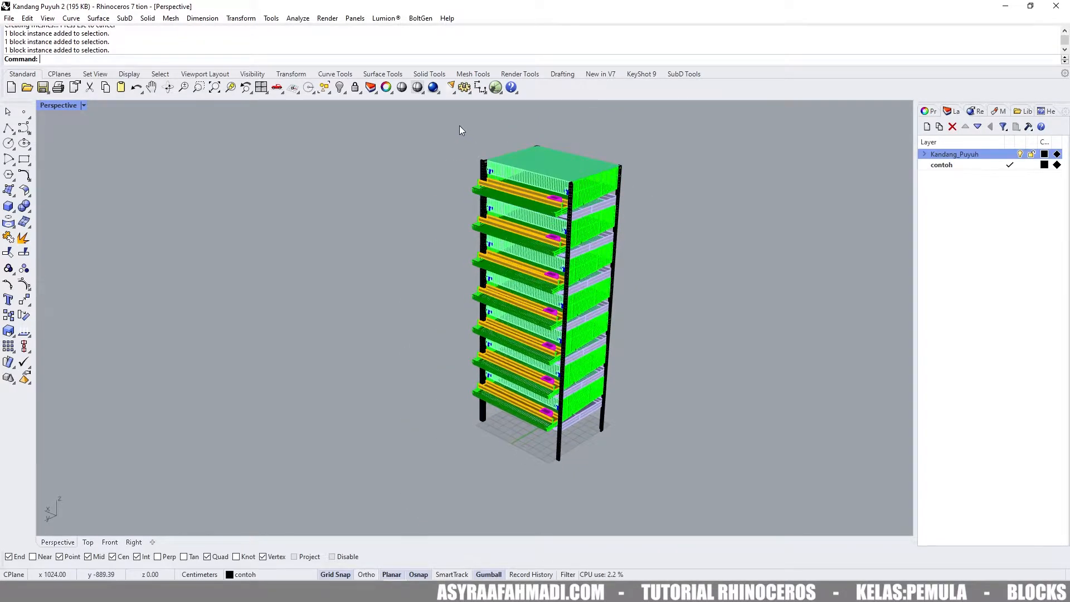
# Select the whole rack and several upper tier blocks individually to examine the block instances it is built from.
pyautogui.moveTo(463, 124); pyautogui.dragTo(674, 480)
pyautogui.click(676, 404)
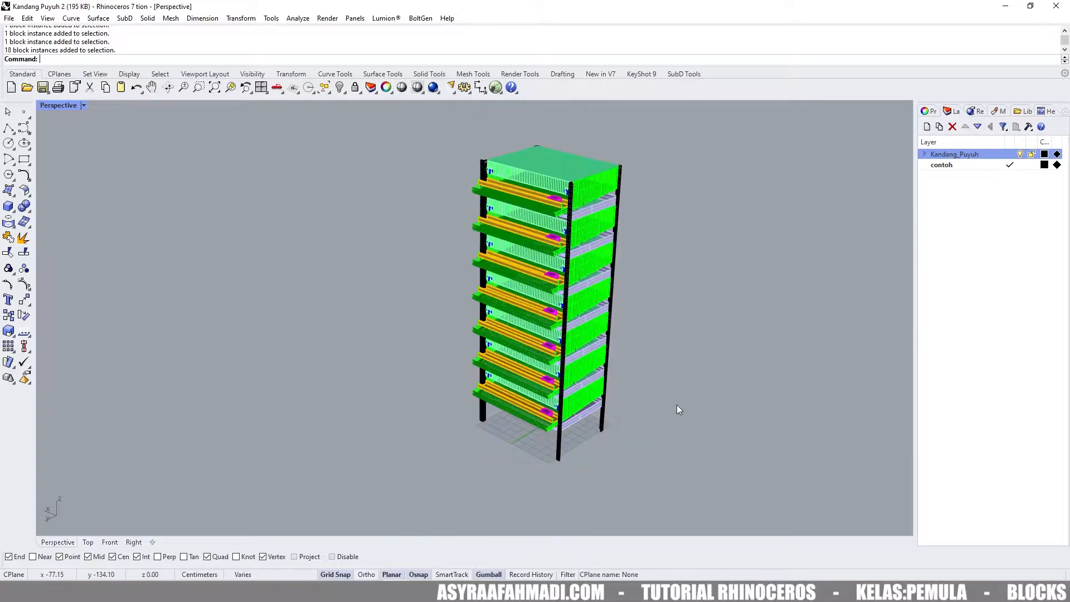
pyautogui.click(617, 164)
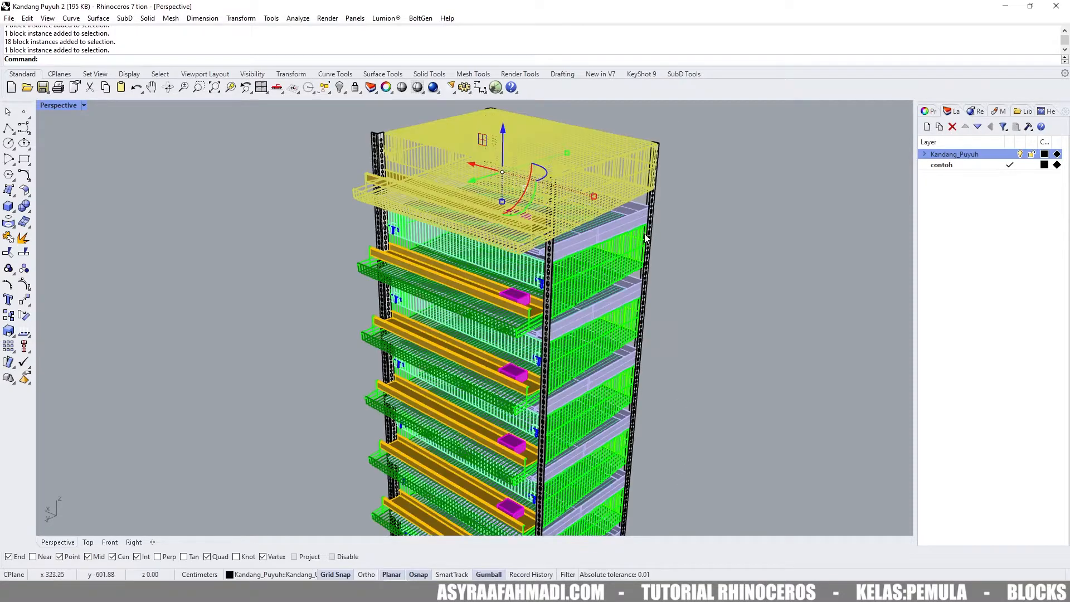
pyautogui.click(637, 251)
pyautogui.click(626, 299)
pyautogui.scroll(-4, 643, 304)
pyautogui.moveTo(643, 304); pyautogui.dragTo(672, 239, button='right')
pyautogui.click(672, 239)
pyautogui.scroll(-6, 608, 222)
pyautogui.moveTo(492, 158); pyautogui.dragTo(695, 449)
pyautogui.click(708, 362)
# Array the entire cage rack with 7 copies in X and 8 in Y, using spacings of -174 and -131.
pyautogui.moveTo(421, 170); pyautogui.dragTo(617, 429)
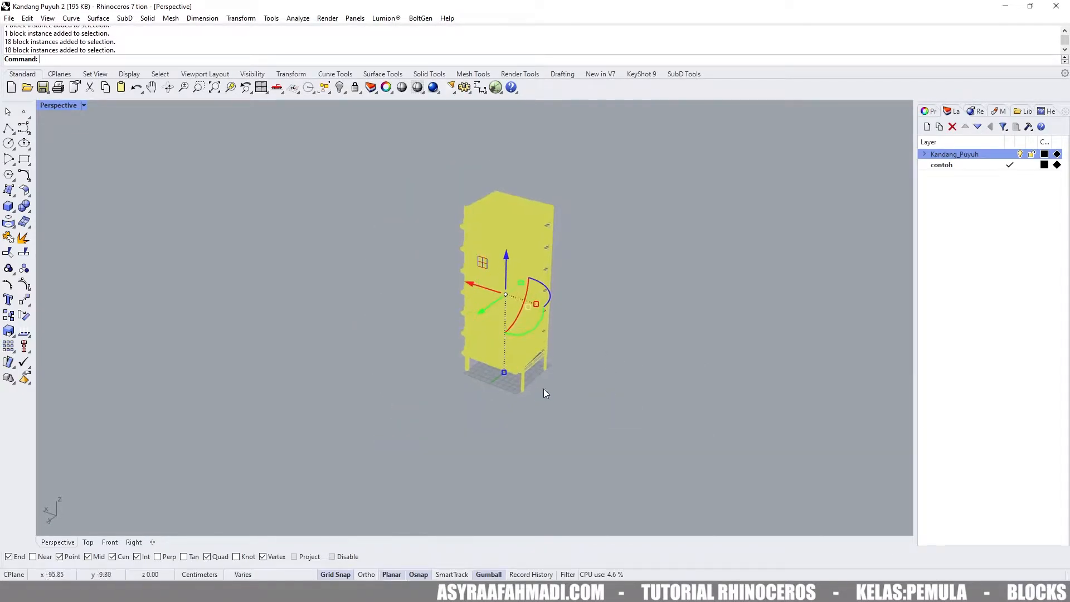
pyautogui.scroll(3, 549, 385)
pyautogui.scroll(-3, 535, 362)
pyautogui.press('Return')
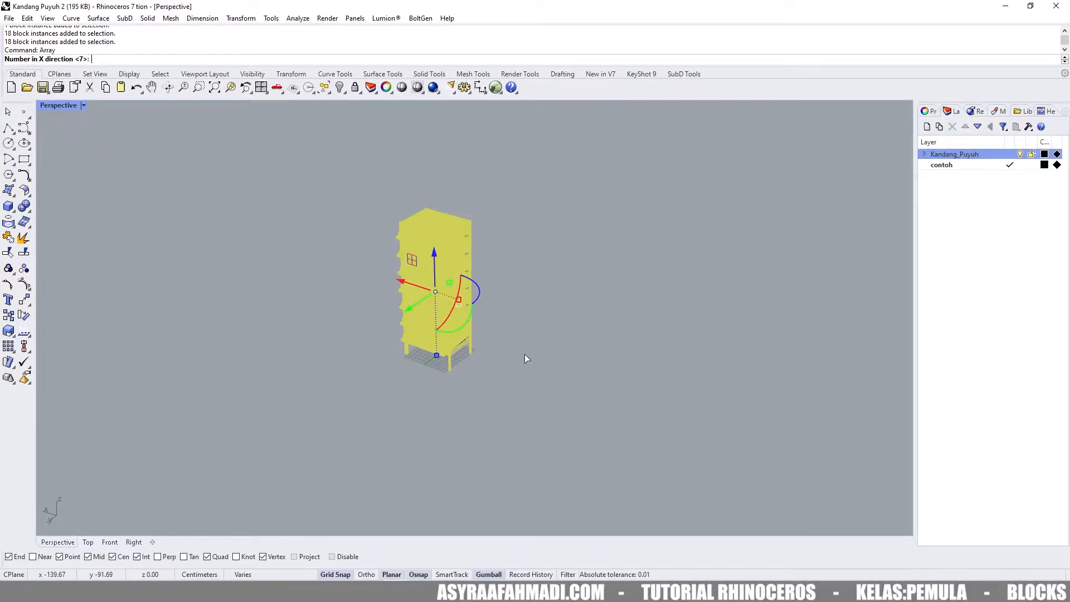
pyautogui.press('Return')
pyautogui.press('Return')
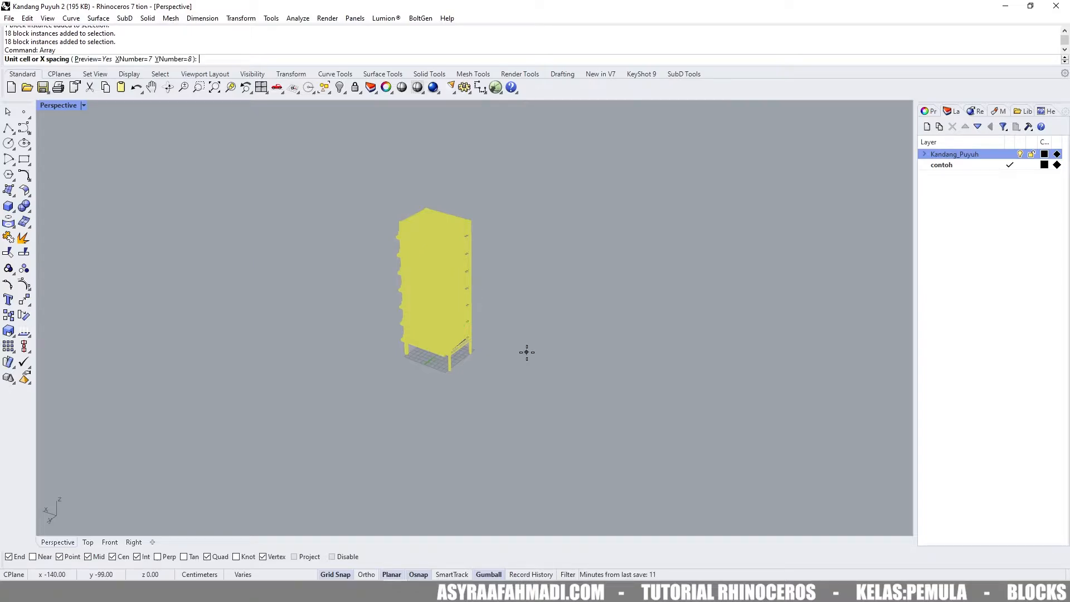
pyautogui.click(403, 353)
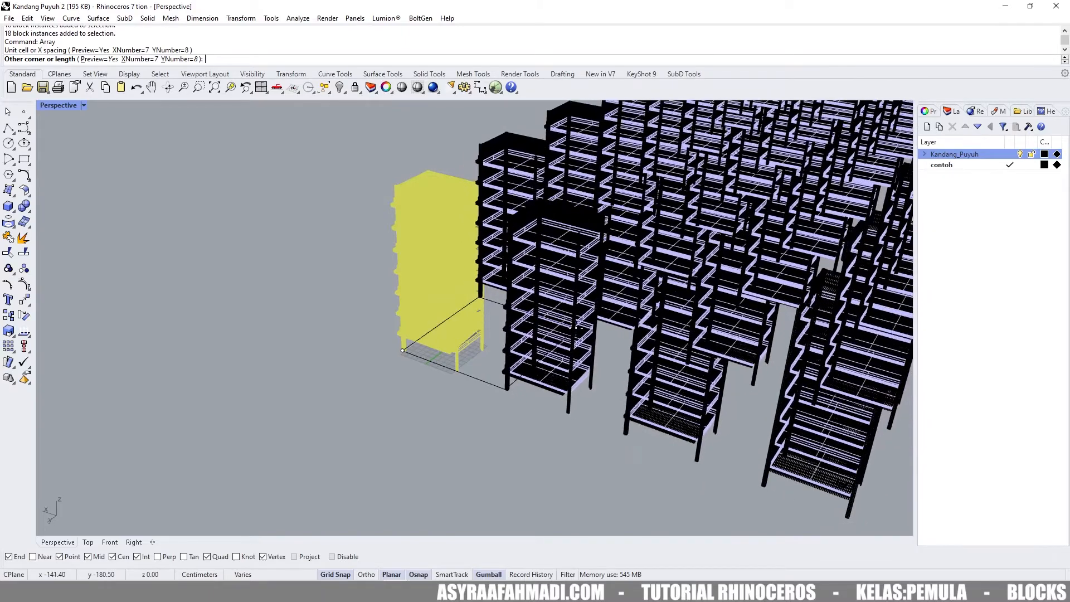
pyautogui.click(539, 351)
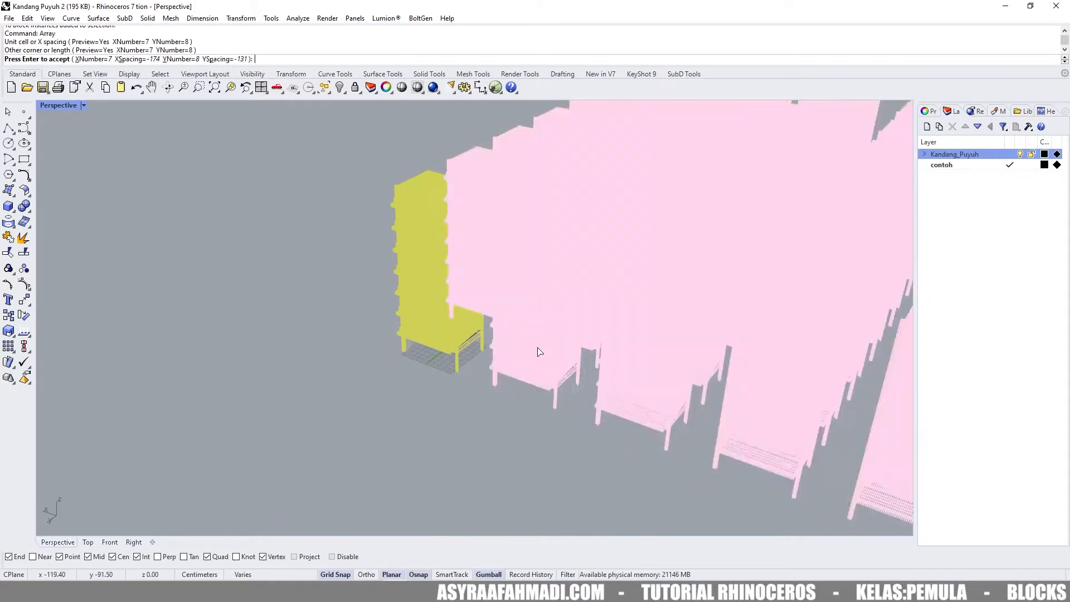
pyautogui.scroll(-5, 567, 318)
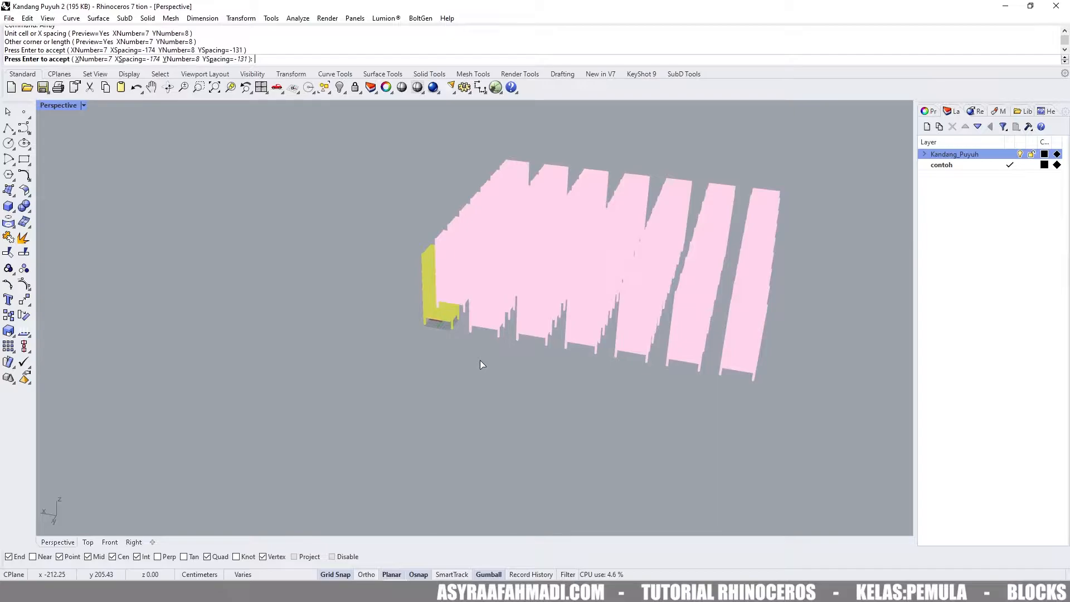
pyautogui.press('Return')
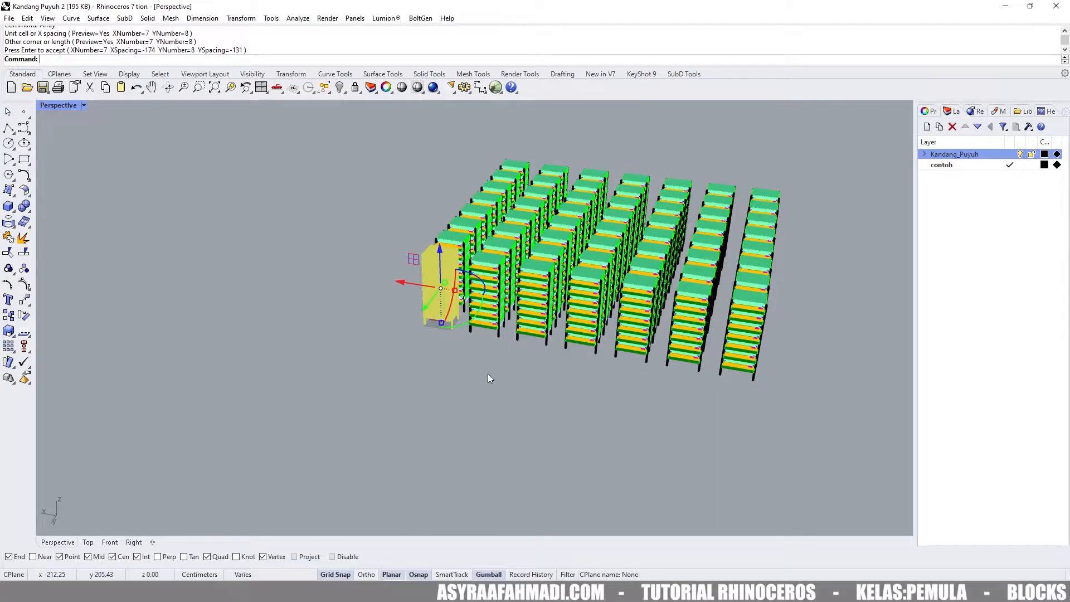
# Compare the arrayed rack model's file size with the Kandang Puyuh 1 model and save Kandang Puyuh 2.
pyautogui.moveTo(291, 132); pyautogui.dragTo(812, 442)
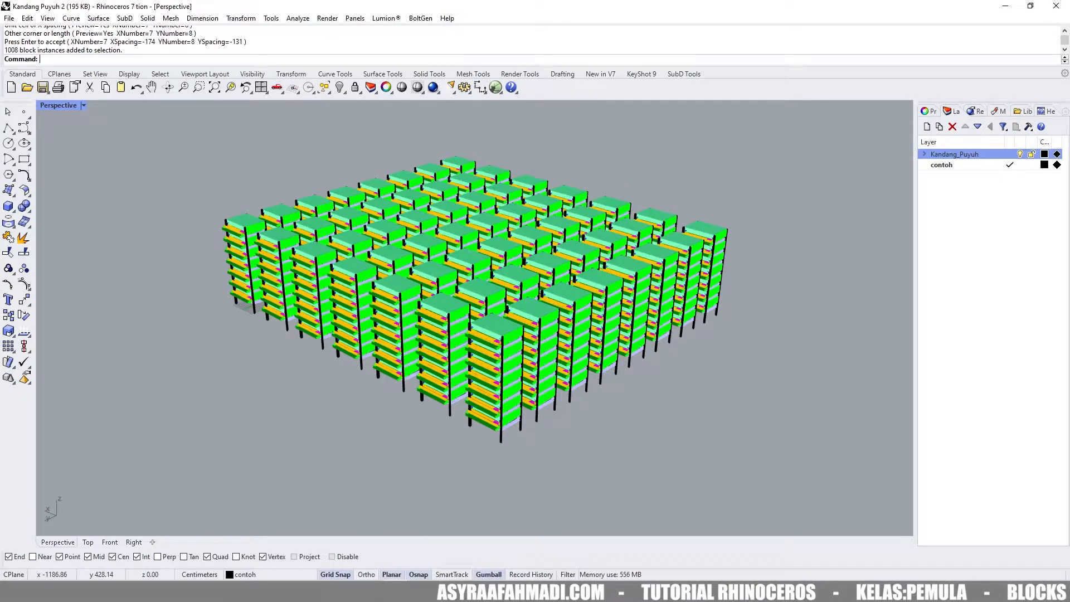
pyautogui.moveTo(397, 592)
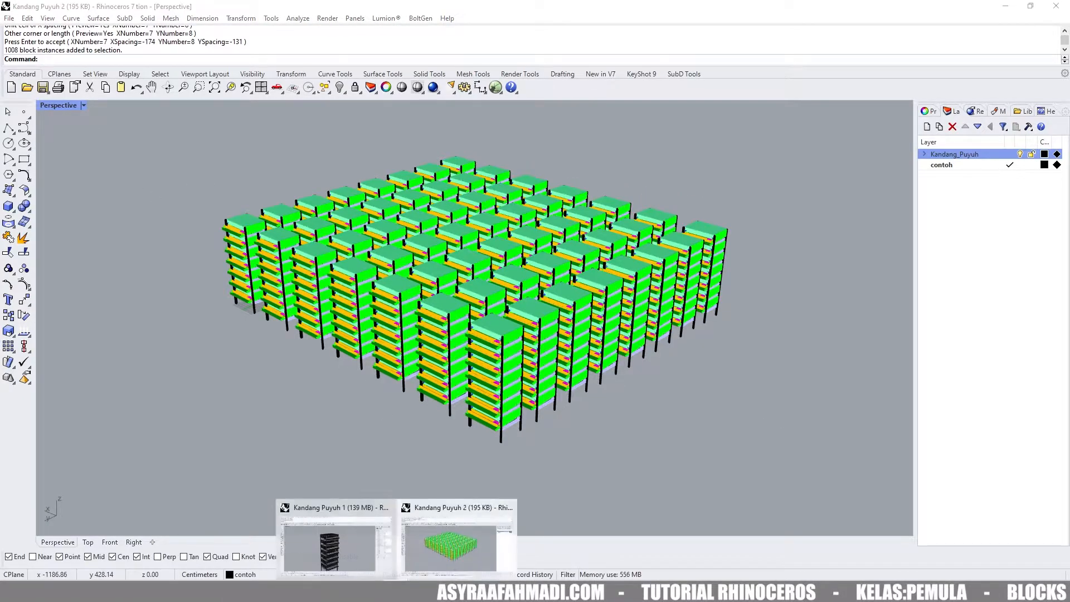
pyautogui.click(318, 544)
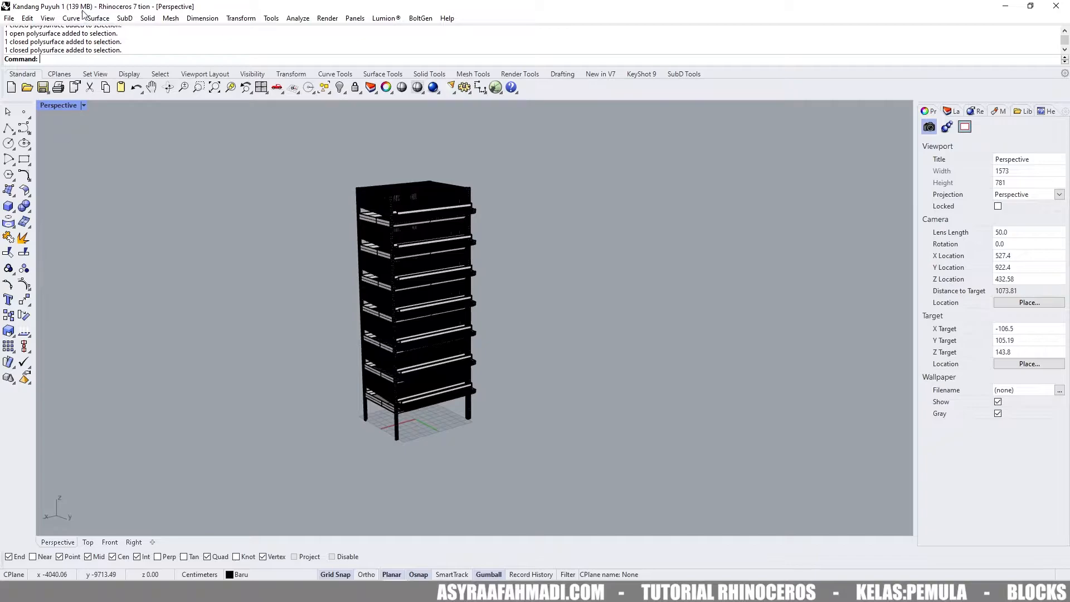
pyautogui.moveTo(397, 592)
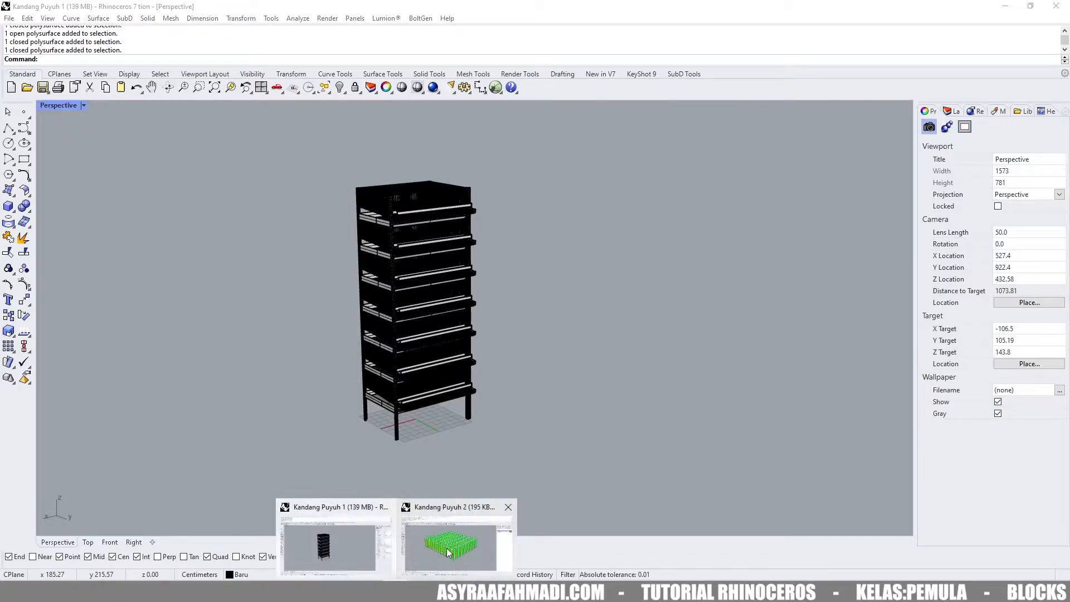
pyautogui.click(471, 538)
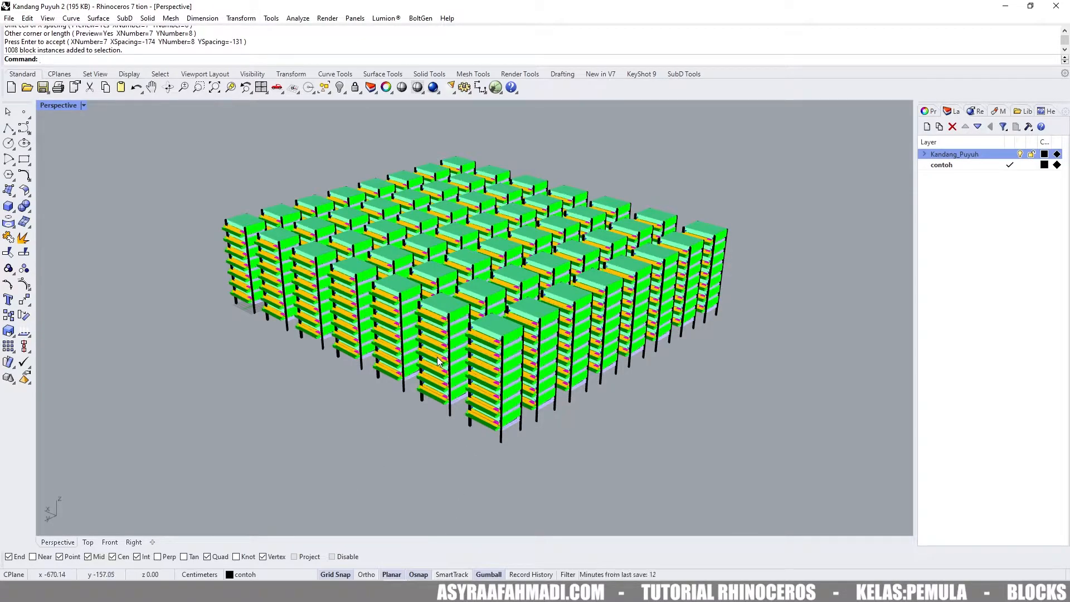
pyautogui.hotkey('ctrl', 's')
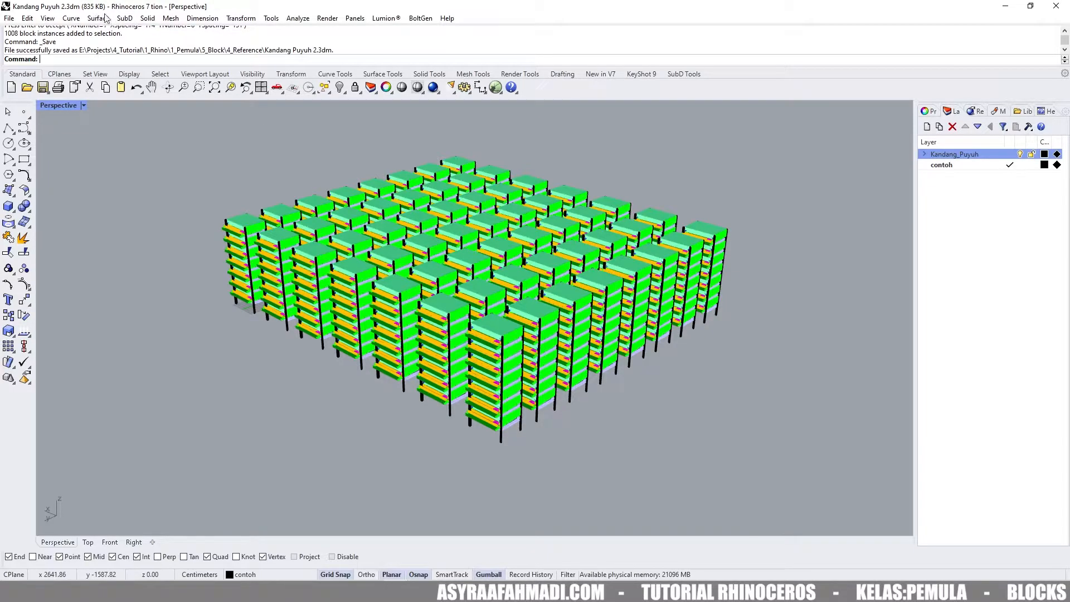
# Select the arrayed racks together and individual leg blocks of the front rack to examine the block instances.
pyautogui.moveTo(206, 137); pyautogui.dragTo(769, 439)
pyautogui.press('Escape')
pyautogui.scroll(1, 497, 440)
pyautogui.scroll(2, 498, 440)
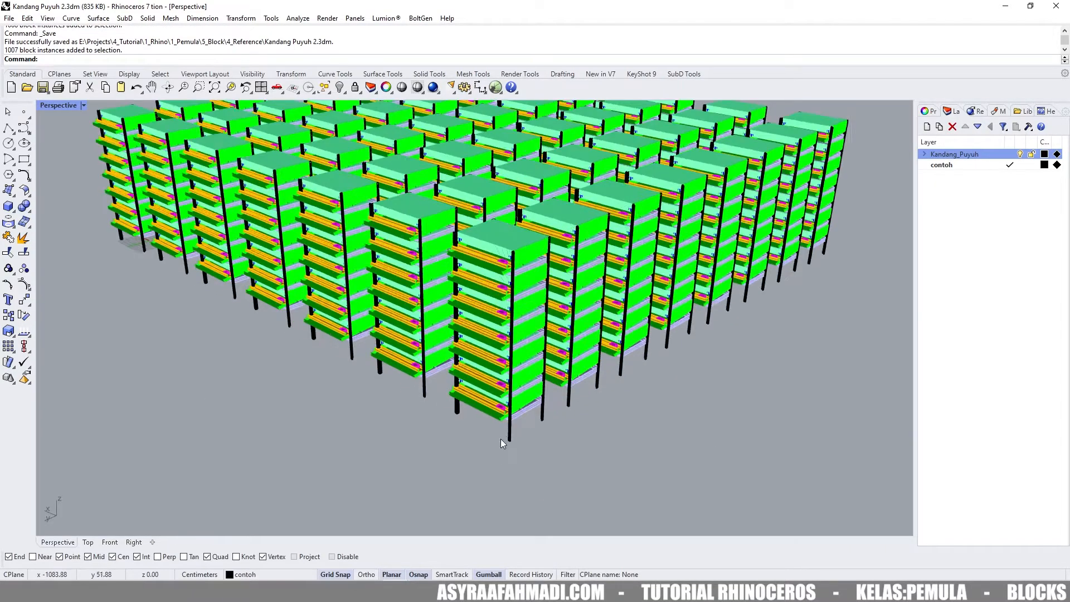
pyautogui.click(509, 432)
pyautogui.click(543, 416)
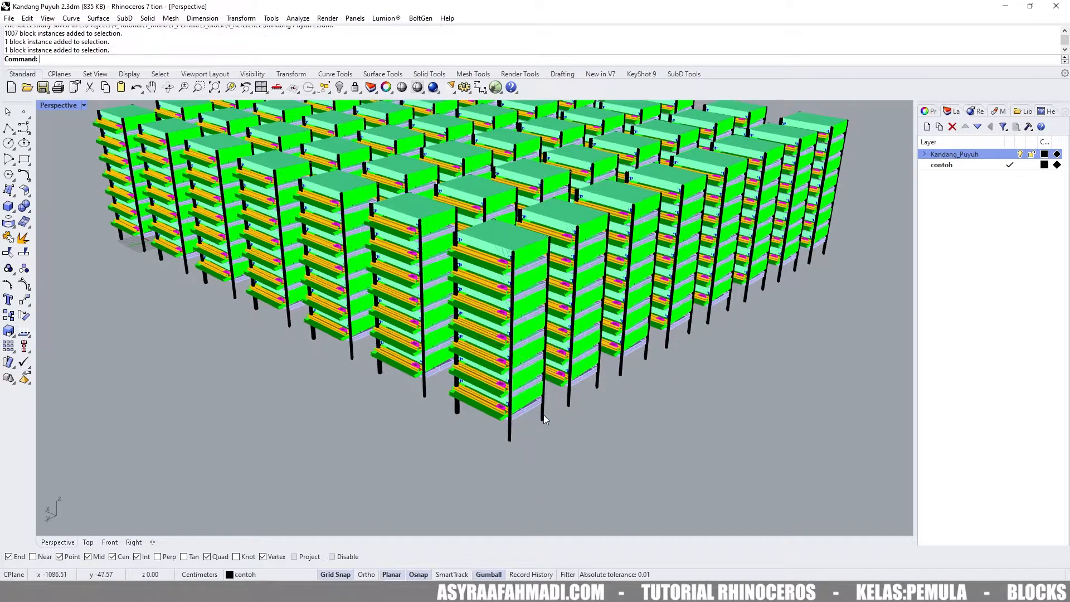
# Undo the rack array, leaving only the original rack in view.
pyautogui.scroll(-1, 607, 453)
pyautogui.scroll(-1, 606, 449)
pyautogui.hotkey('ctrl', 'z')
pyautogui.moveTo(283, 309); pyautogui.dragTo(459, 294, button='right')
pyautogui.scroll(6, 369, 314)
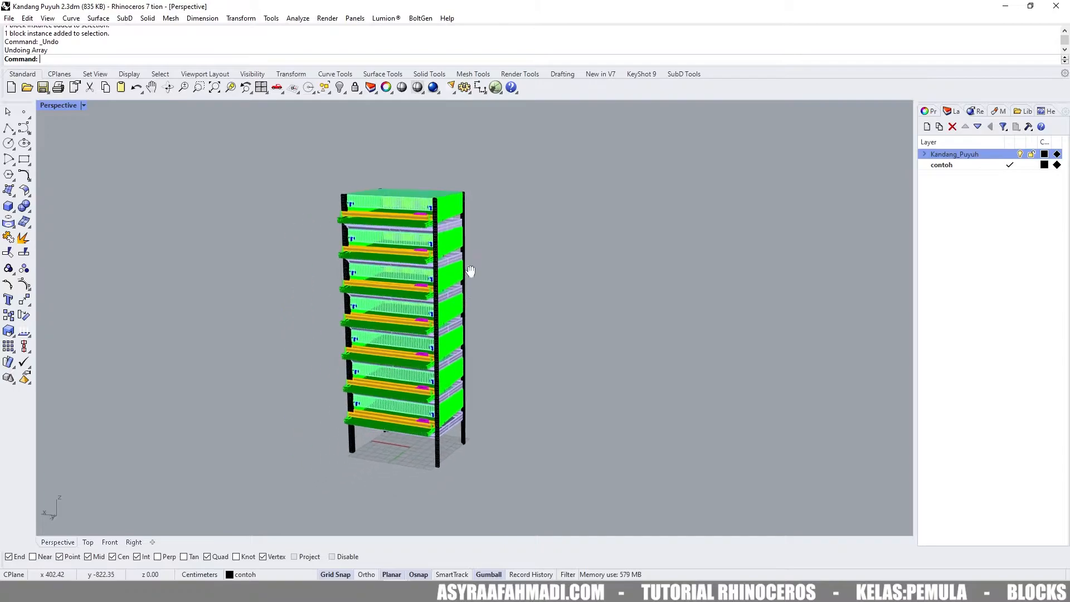
pyautogui.moveTo(527, 218); pyautogui.dragTo(536, 243, button='right')
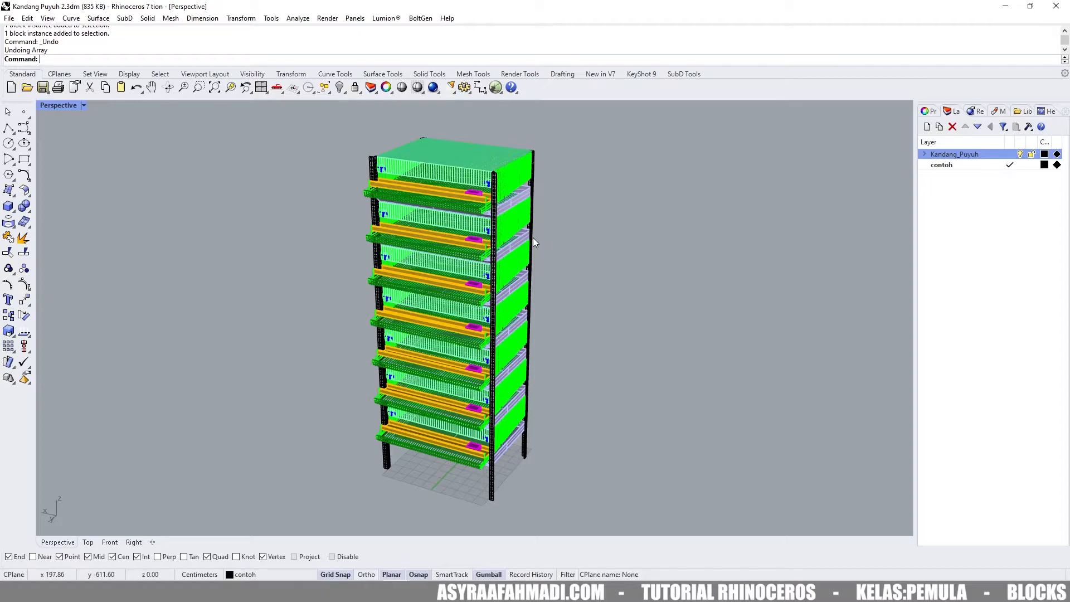
# Open the Block Manager and delete the unlinked definition "* ERROR No geometry found for block definition".
pyautogui.click(27, 18)
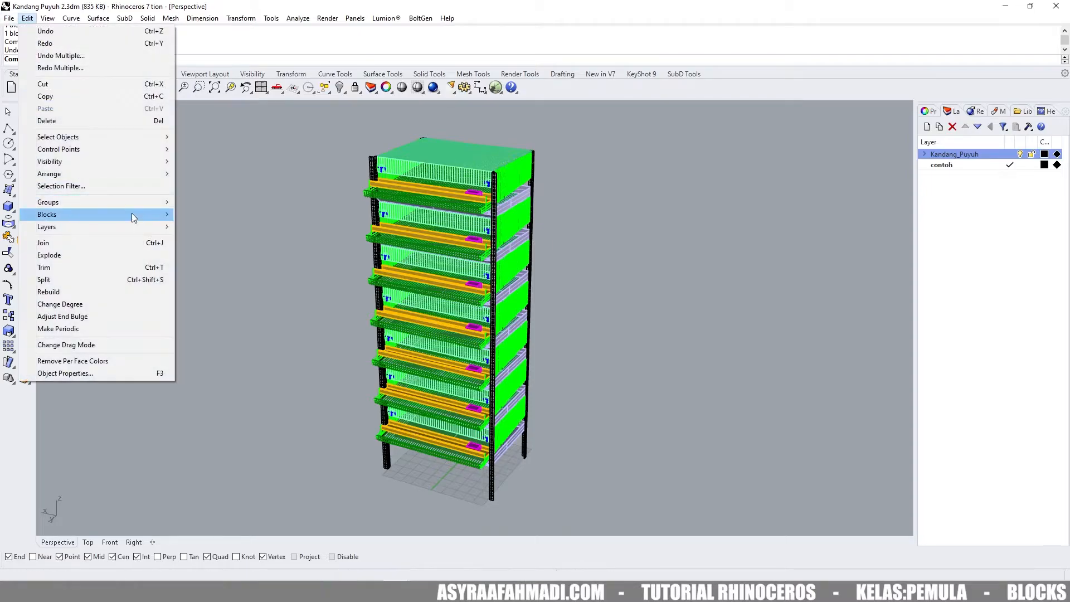
pyautogui.moveTo(135, 216)
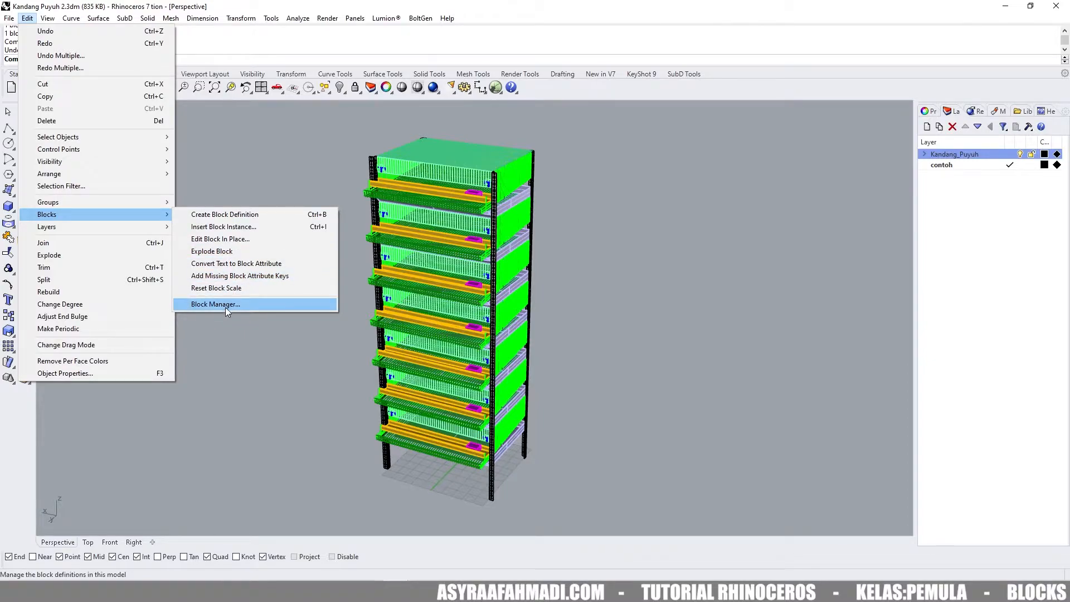
pyautogui.click(246, 171)
pyautogui.write('BlockManager')
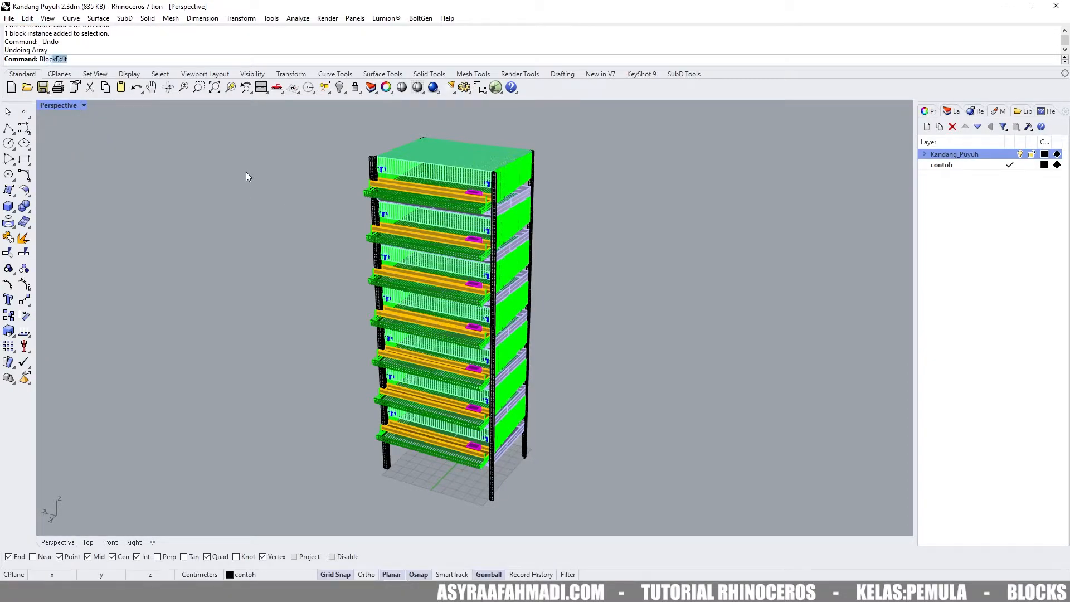
pyautogui.press('Return')
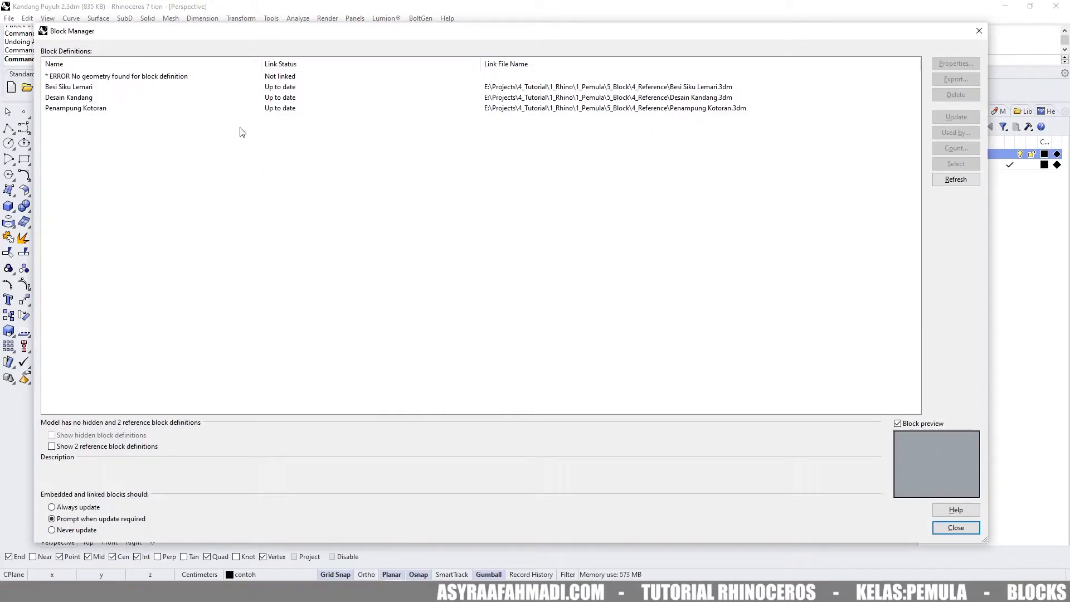
pyautogui.click(111, 97)
pyautogui.click(109, 88)
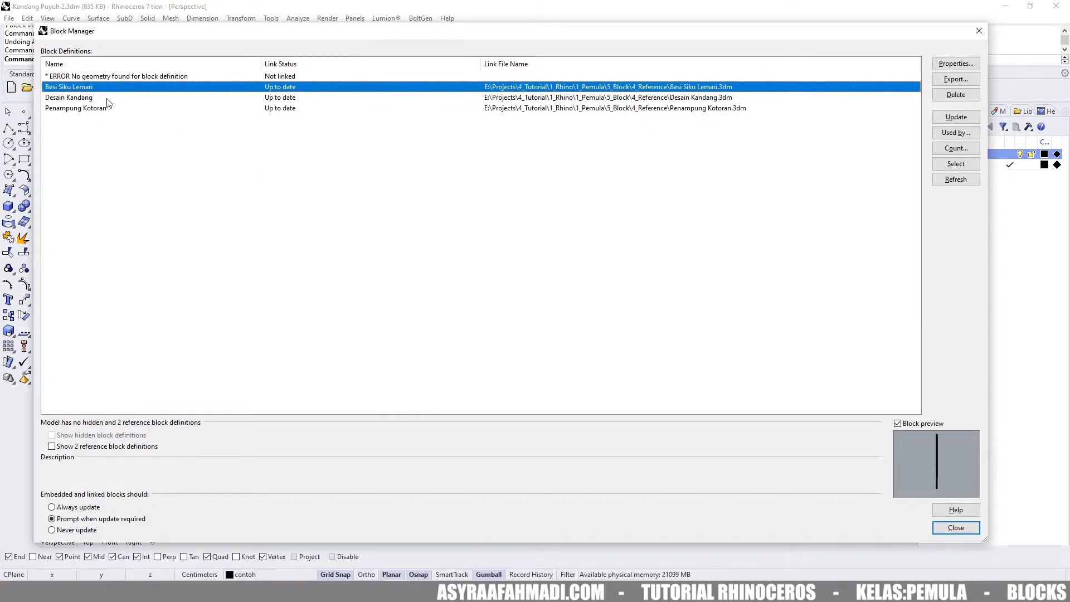
pyautogui.click(107, 78)
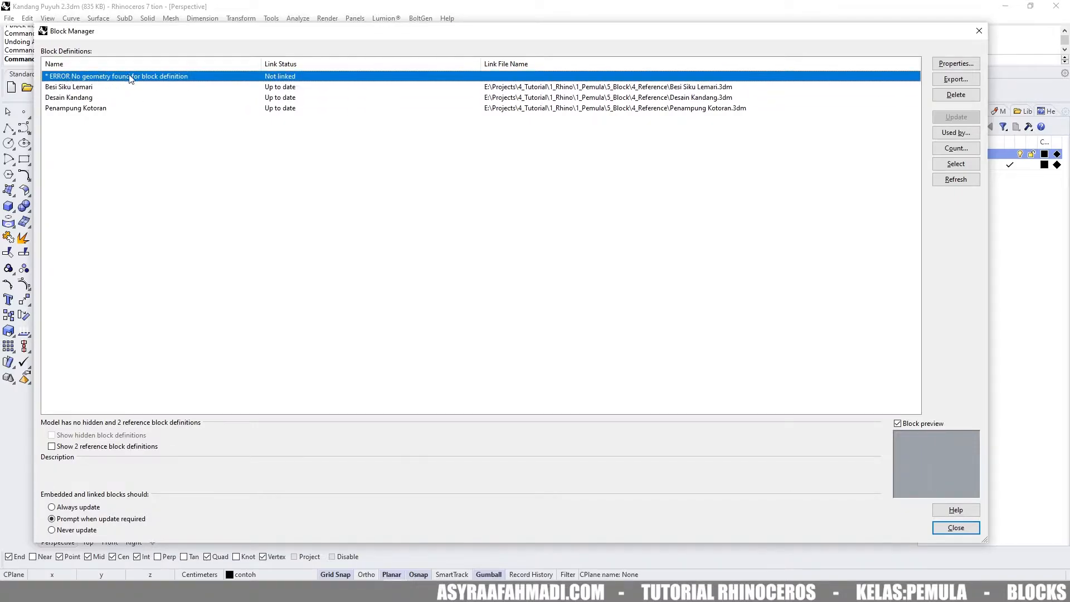
pyautogui.click(953, 96)
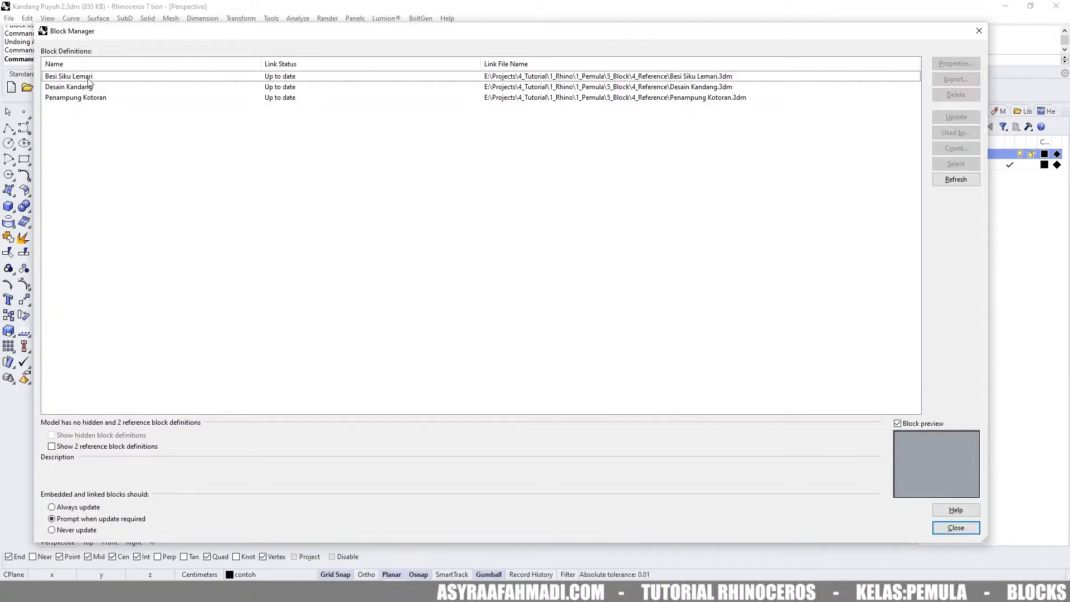
# Review the definition properties of the Besi Siku Lemari block, including its file path, definition type and layer style.
pyautogui.click(948, 65)
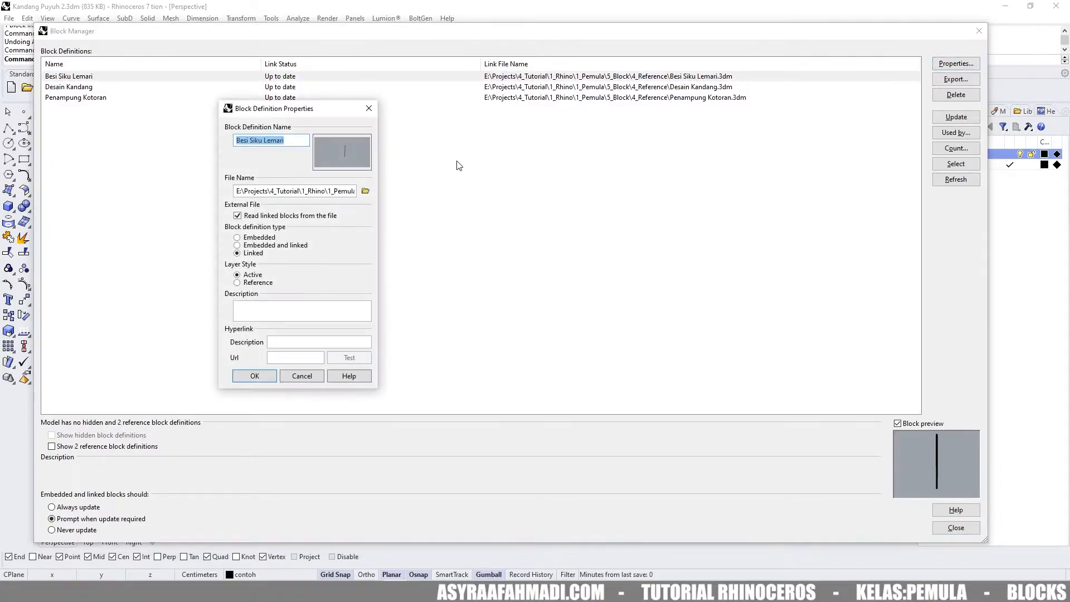
pyautogui.moveTo(323, 112); pyautogui.dragTo(509, 92)
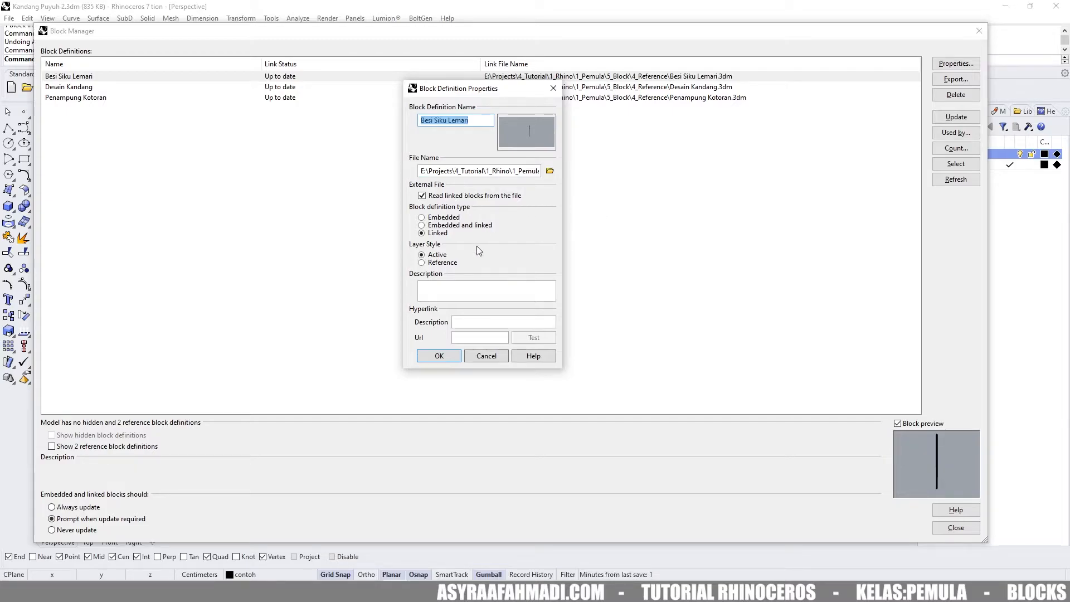
pyautogui.click(481, 357)
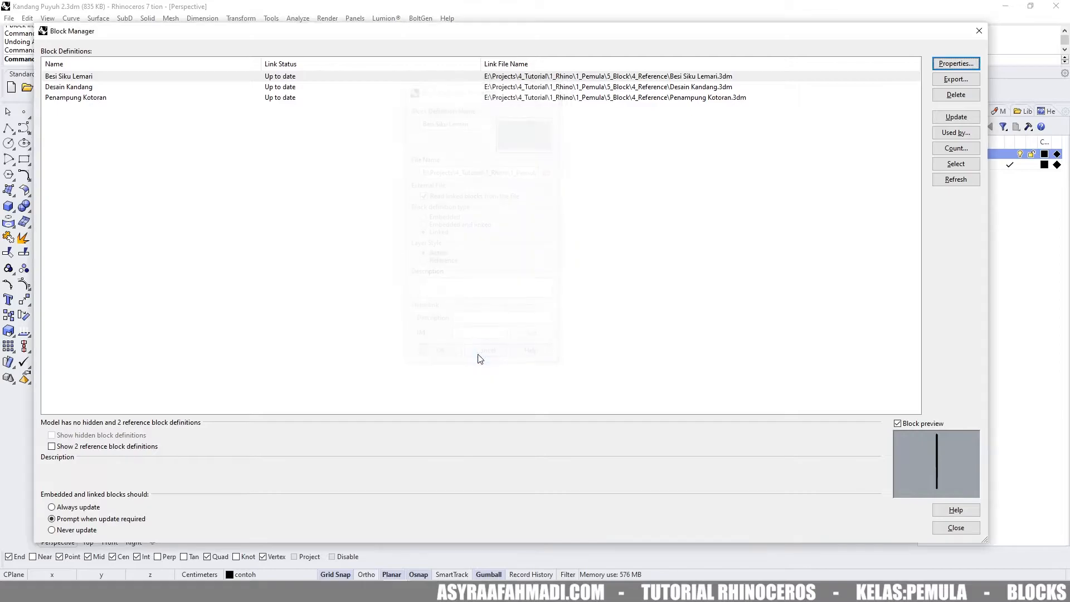
# Count the instances of the Penampung Kotoran block used in the model.
pyautogui.click(210, 97)
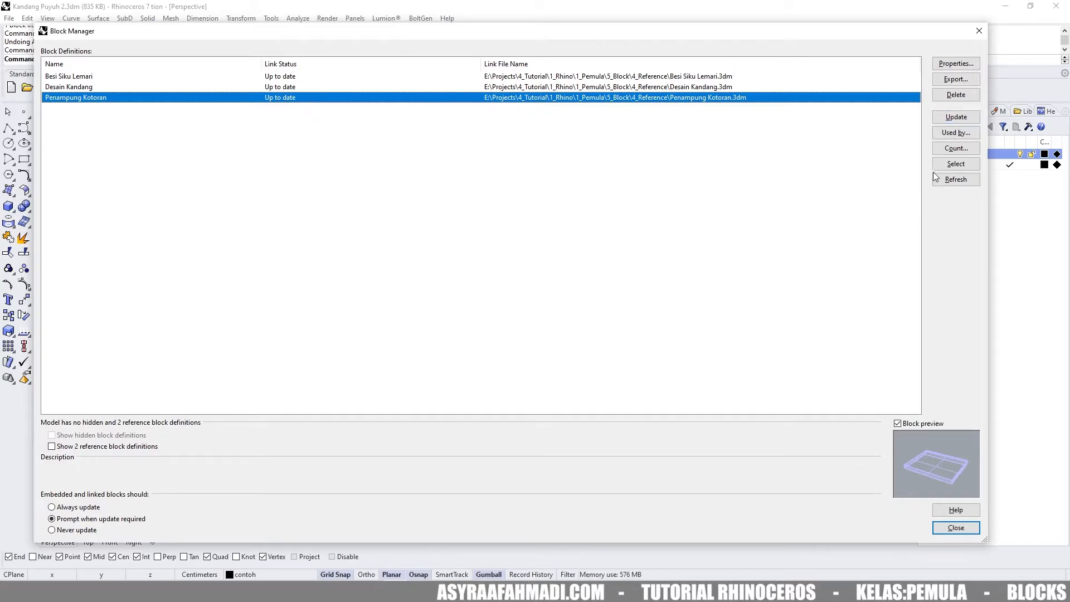
pyautogui.click(956, 148)
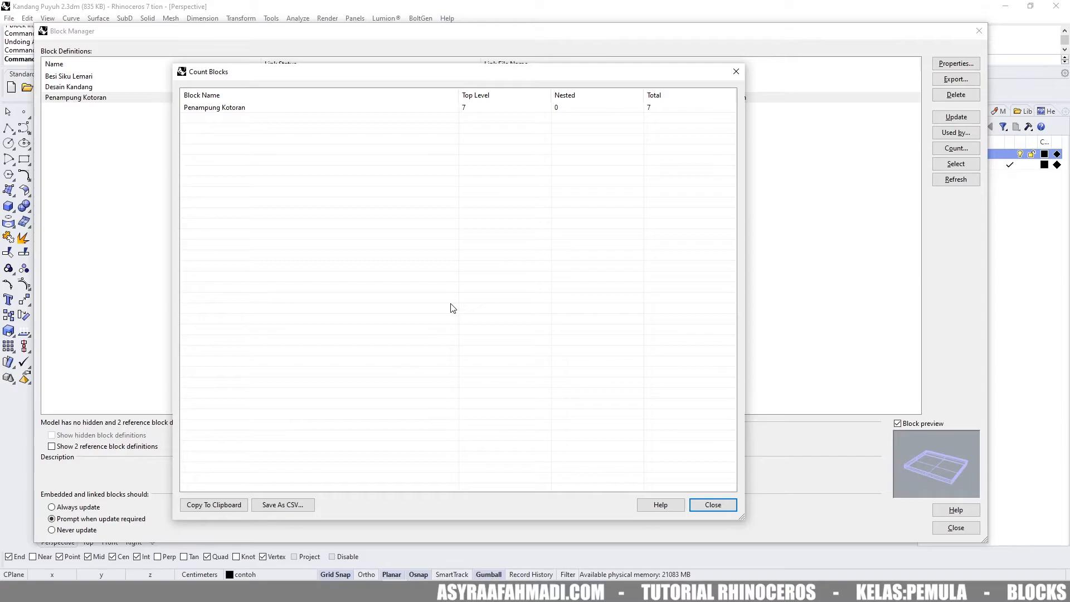
pyautogui.click(718, 504)
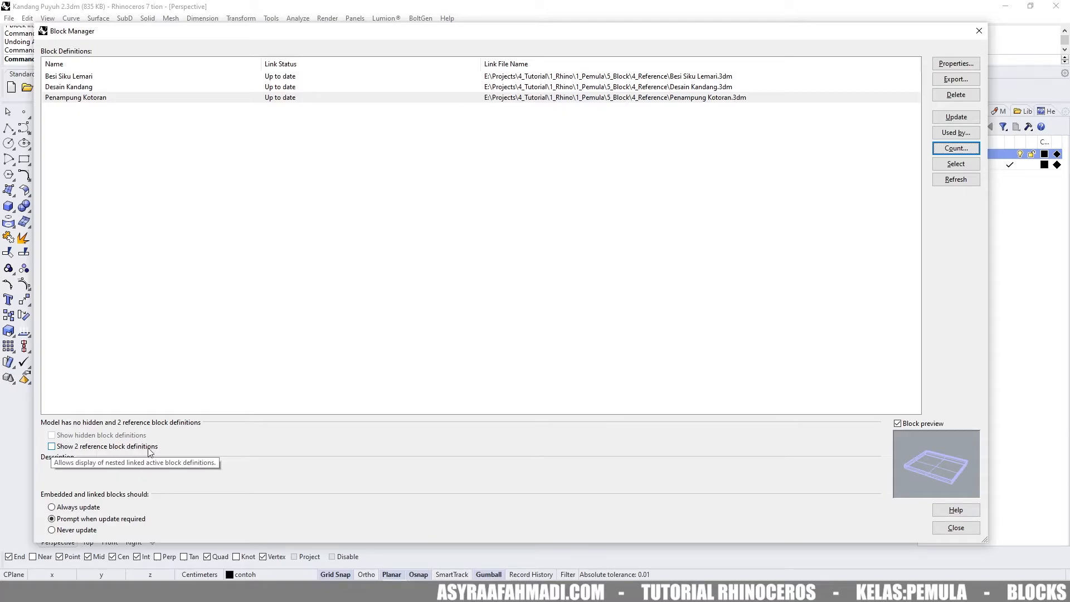
# Show the nested reference block definitions for review, hide them again and close the Block Manager.
pyautogui.click(51, 447)
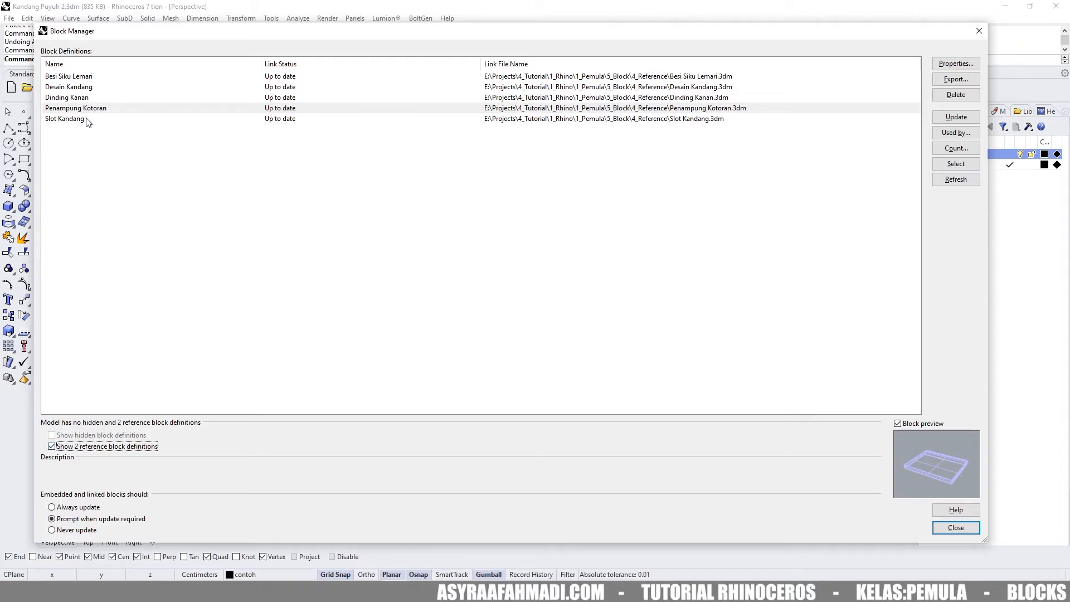
pyautogui.click(52, 447)
pyautogui.click(52, 446)
pyautogui.click(52, 446)
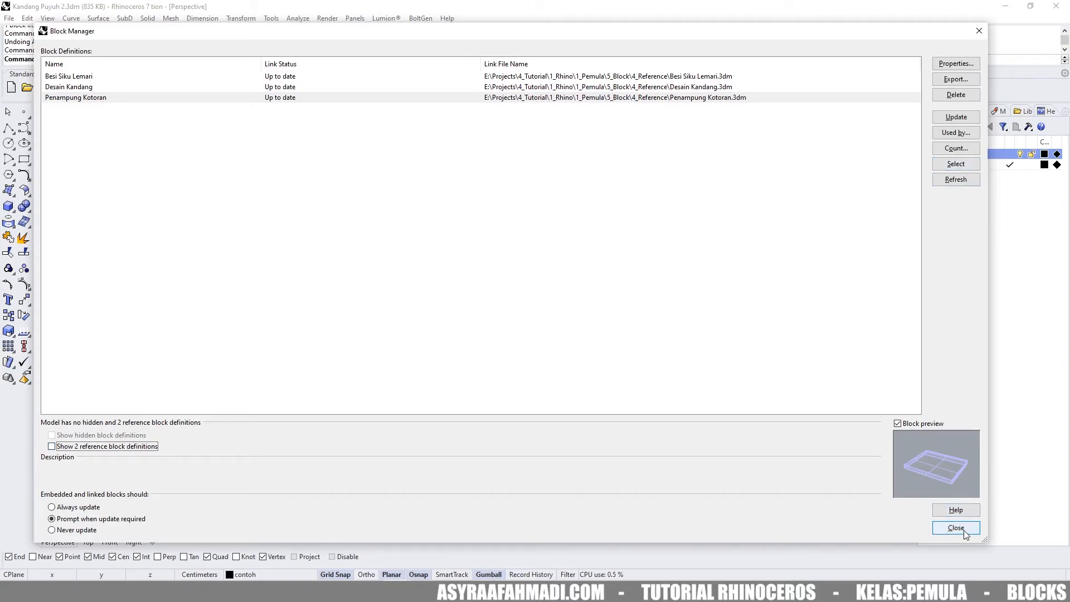
pyautogui.click(956, 528)
pyautogui.moveTo(609, 237); pyautogui.dragTo(540, 216, button='right')
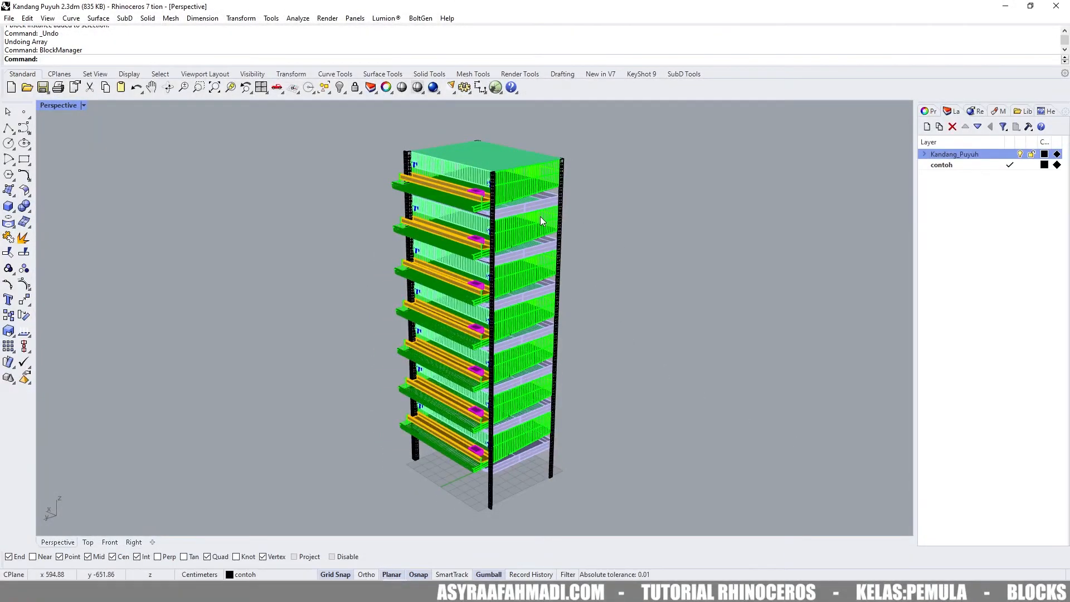